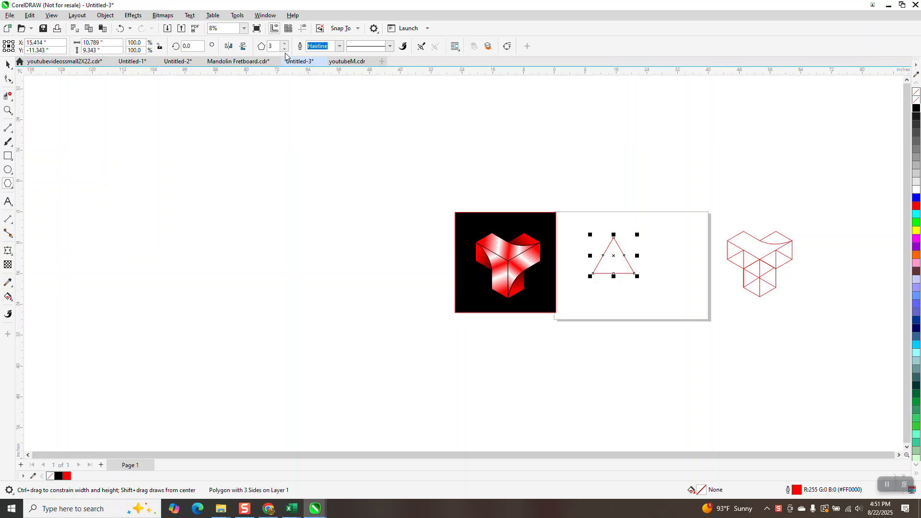
Change the triangle polygon to six sides and centre it on the page
left_click(284, 44)
left_click(283, 43)
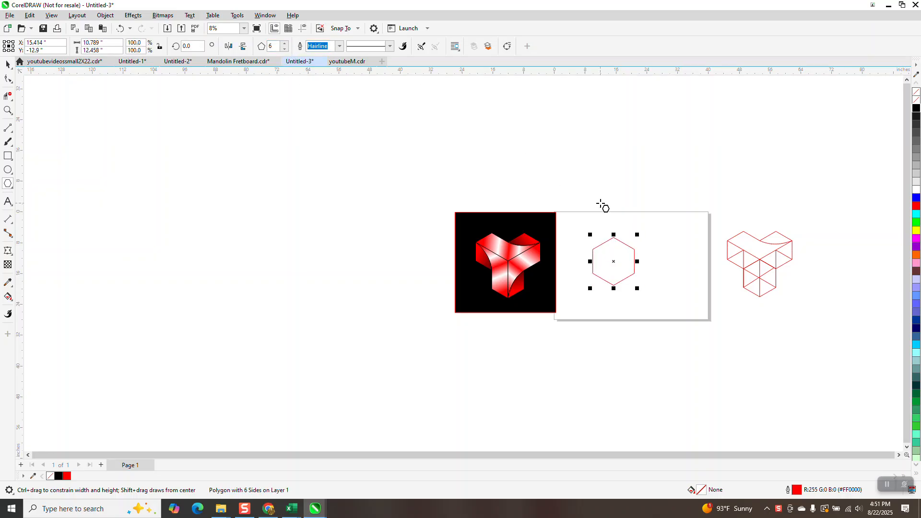
key("p")
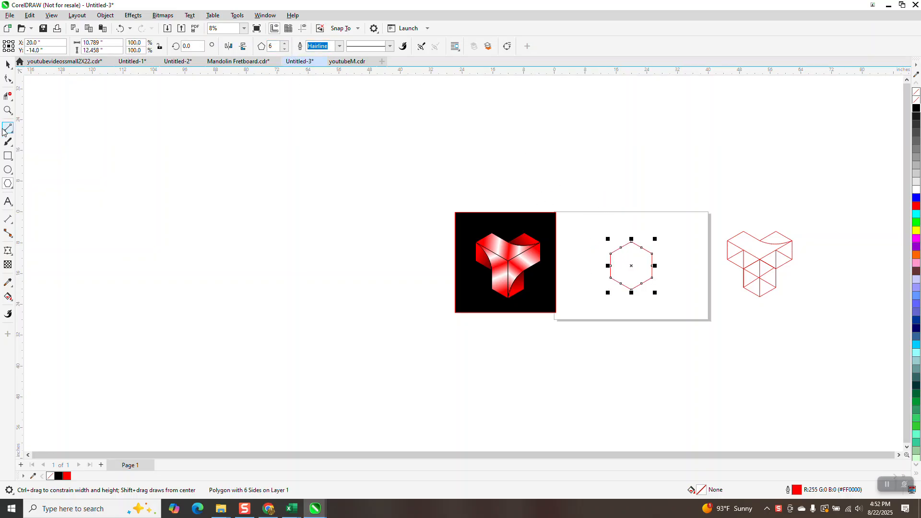
Draw two straight diagonals across the hexagon, joining its side corners to the opposite side corners
left_click(10, 112)
left_click_drag(594, 229, 718, 324)
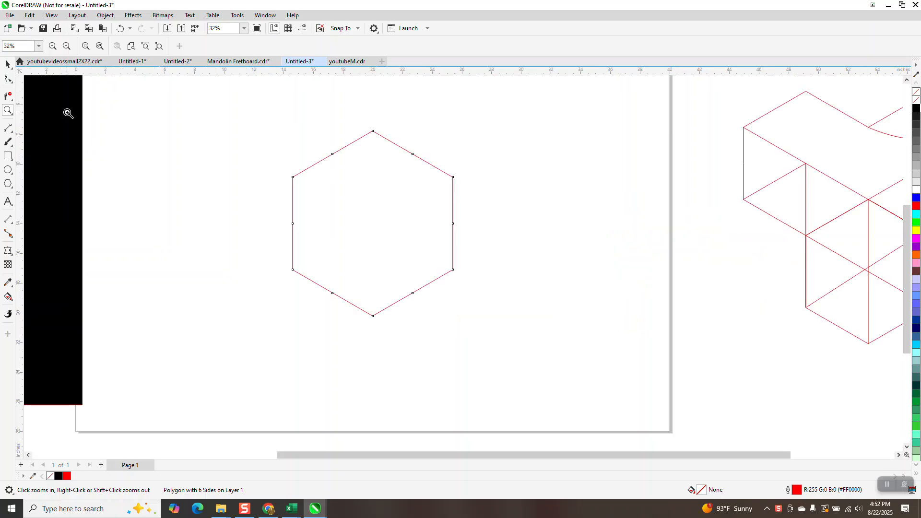
left_click(13, 133)
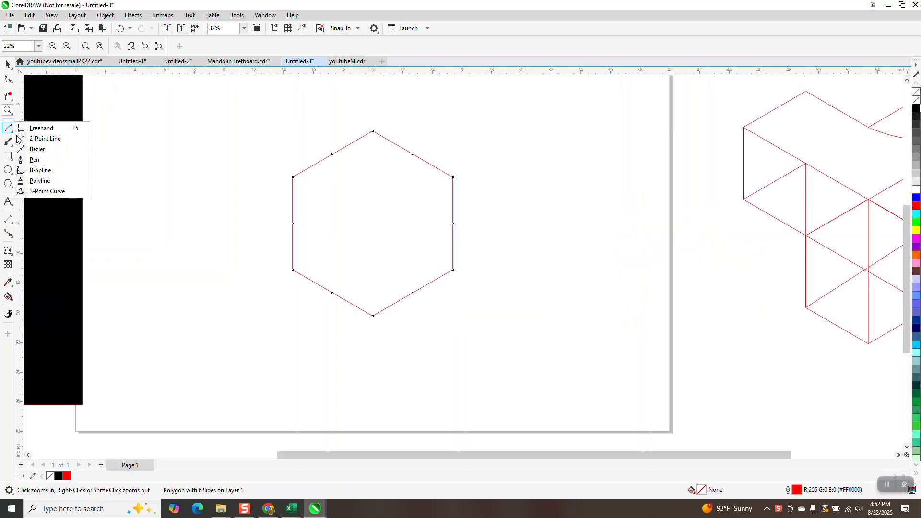
left_click(43, 138)
left_click_drag(293, 177, 453, 270)
left_click_drag(452, 177, 293, 269)
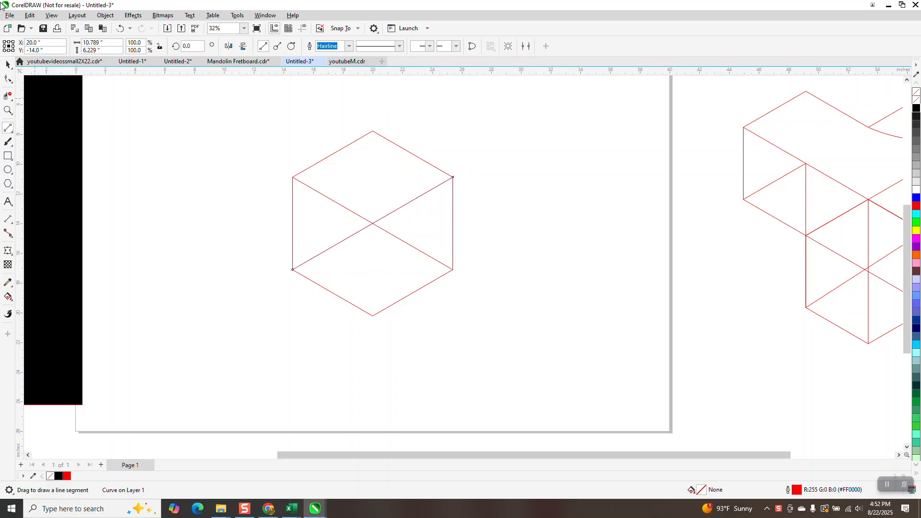
Group the hexagon with its diagonals and place two copies above it, snapped corner to corner so all three share edges
left_click(7, 64)
left_click_drag(232, 93, 569, 370)
key("ctrl+g")
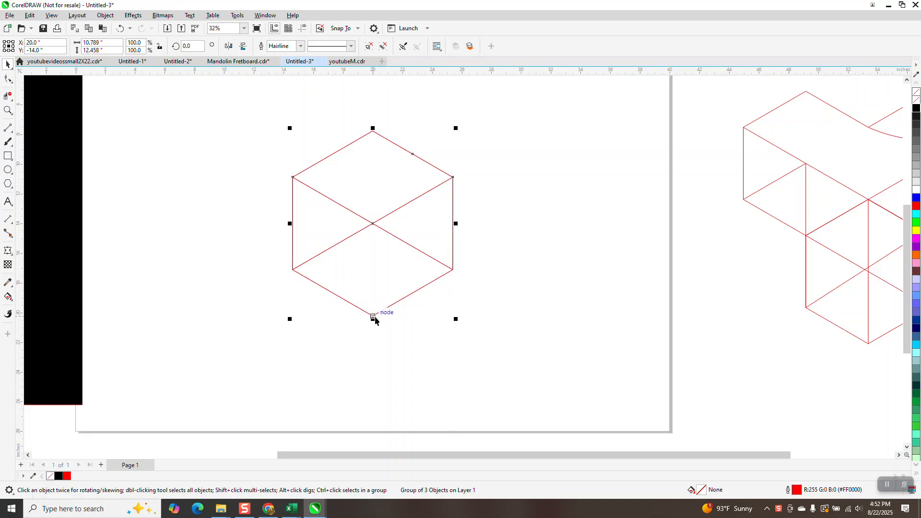
left_click_drag(373, 317, 454, 182)
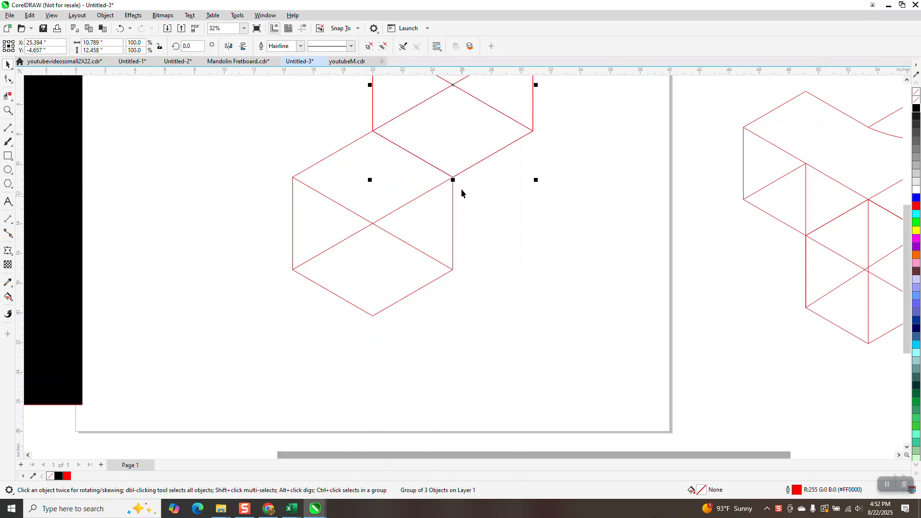
left_click_drag(454, 178, 293, 178)
scroll(419, 388, "down", 2)
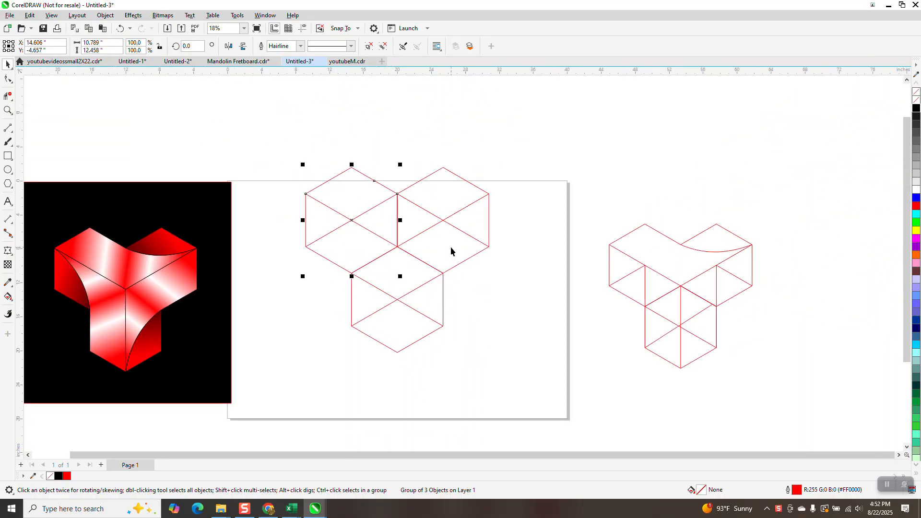
Draw a 2-point line between the two upper side corners of the upper-right hexagon and convert it to a curve
left_click(11, 131)
left_click(41, 140)
mouse_move(490, 194)
left_mouse_down()
mouse_move(397, 194)
mouse_move(586, 226)
mouse_move(518, 219)
left_mouse_up()
left_click(8, 80)
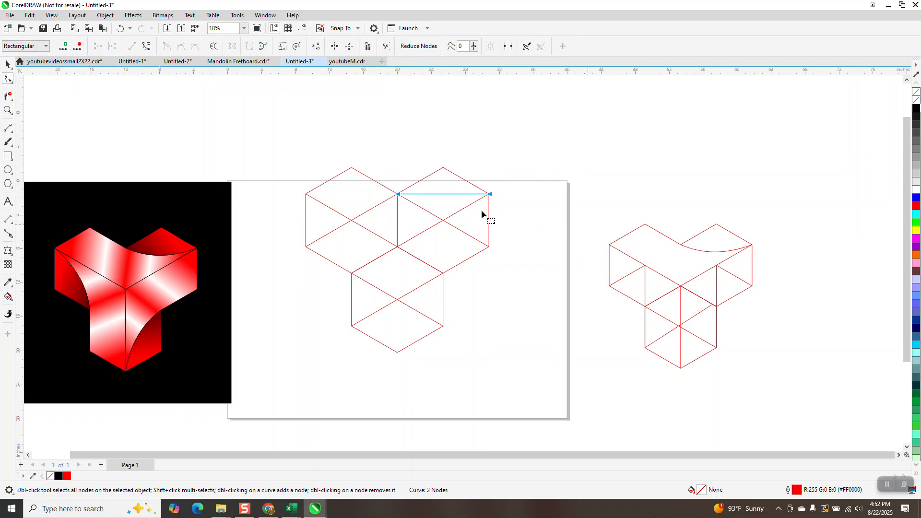
right_click(489, 196)
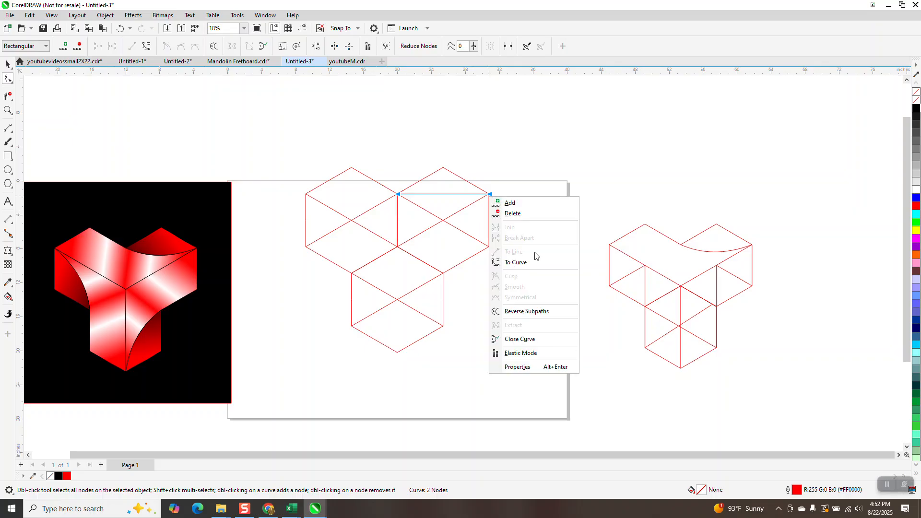
left_click(515, 263)
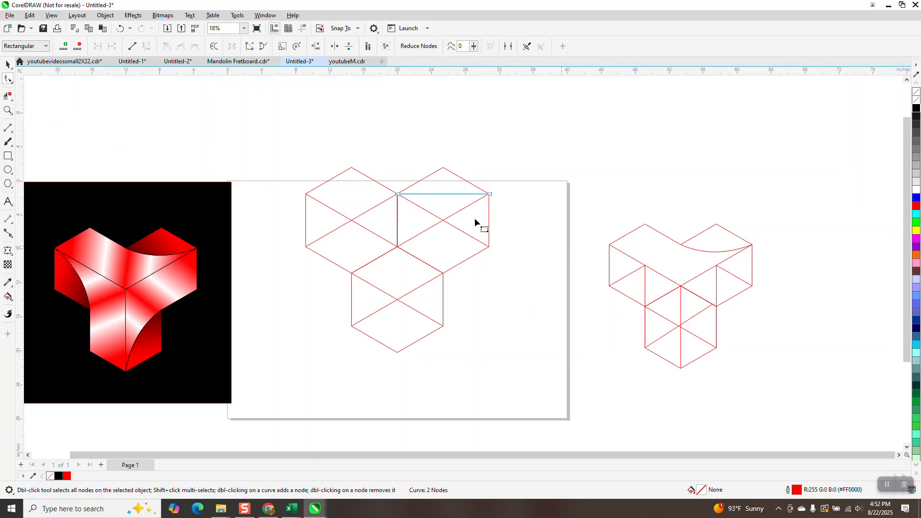
double_click(442, 194)
left_click_drag(443, 194, 443, 201)
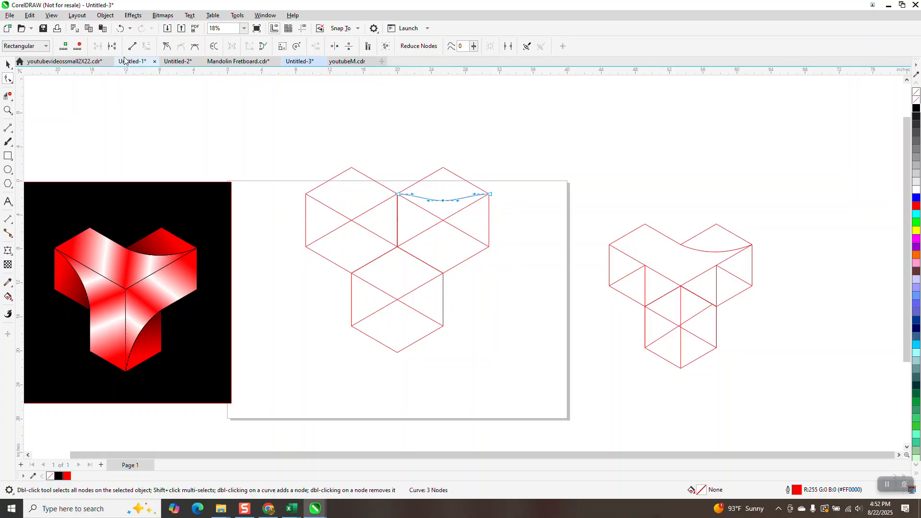
left_click(119, 29)
left_click_drag(443, 196, 460, 206)
left_click(120, 29)
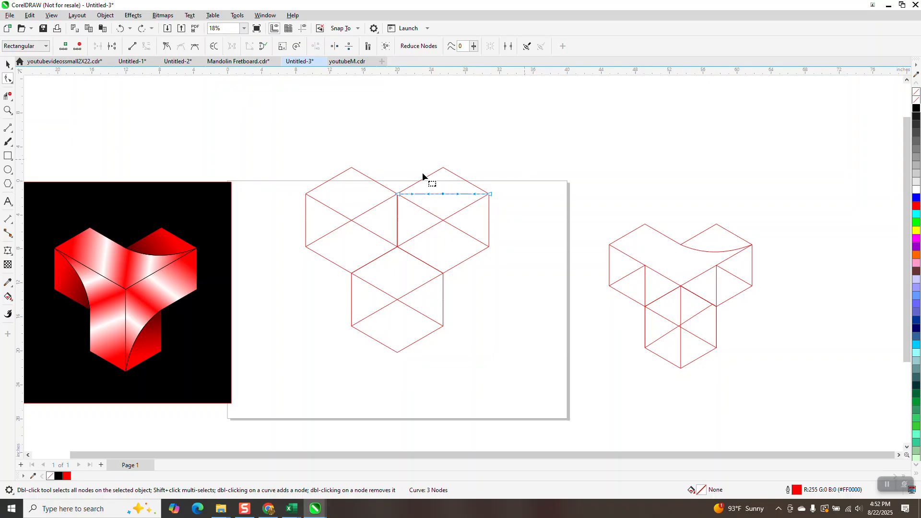
double_click(439, 194)
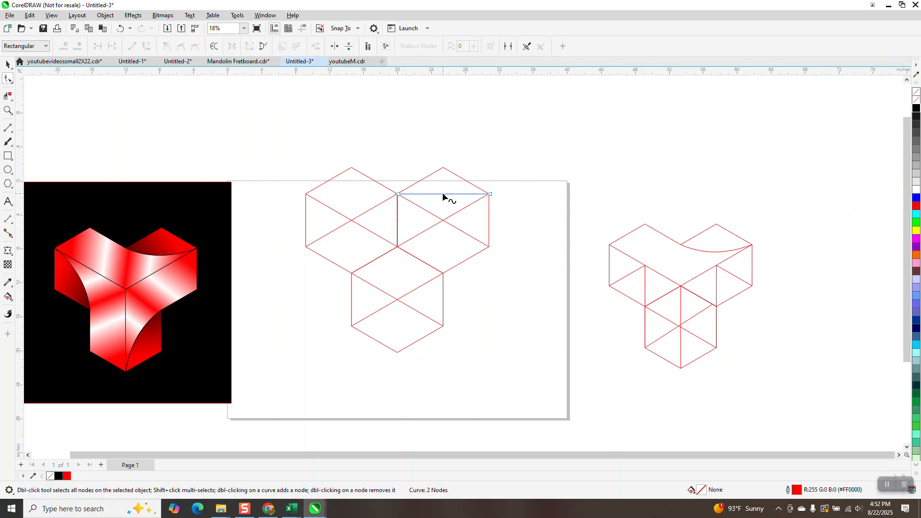
Bend the middle of the line across the upper-right hexagon slightly downward into a shallow arc
left_click_drag(443, 194, 443, 203)
scroll(375, 214, "down", 1)
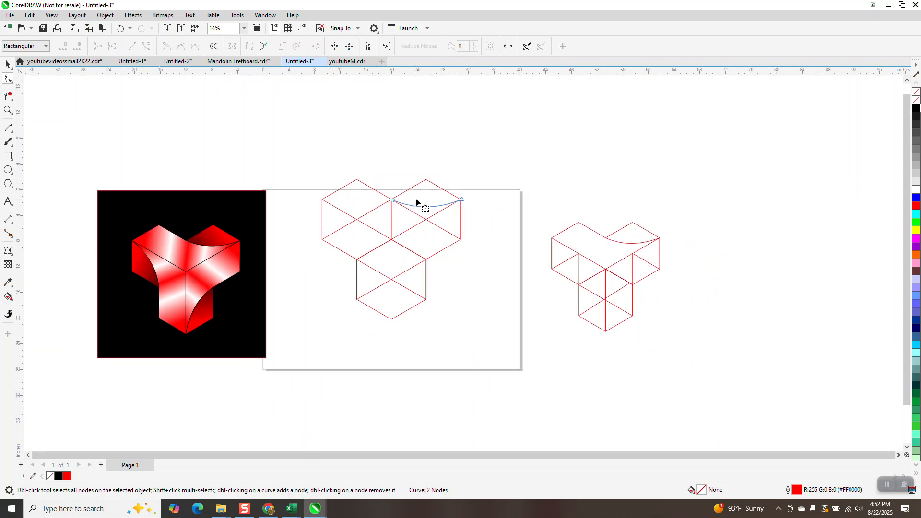
Delete the inner segments of the two upper hexagons with Virtual Segment Delete, leaving one open V-shaped top face below the arc
left_click(11, 97)
left_click(10, 98)
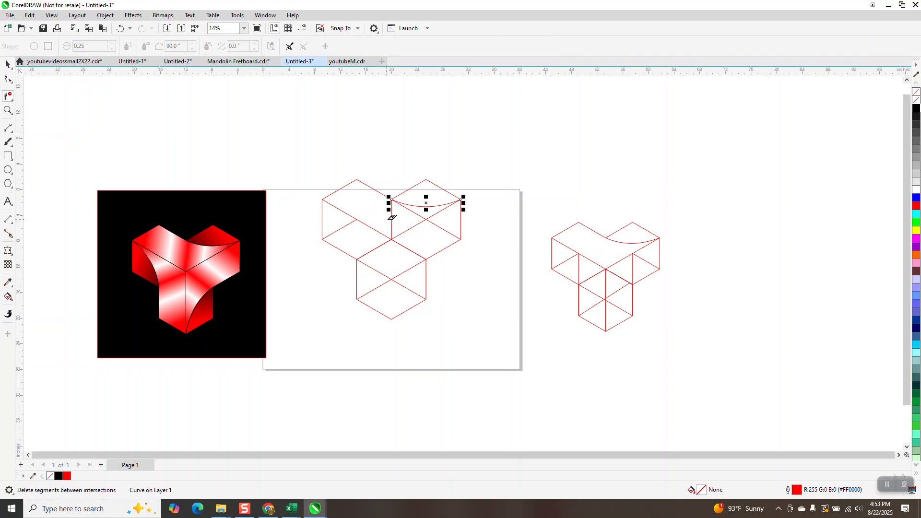
left_click(391, 213)
left_click(120, 28)
left_click(392, 216)
left_click(421, 214)
Group the three hexagons and the arc into one line drawing
left_click(7, 64)
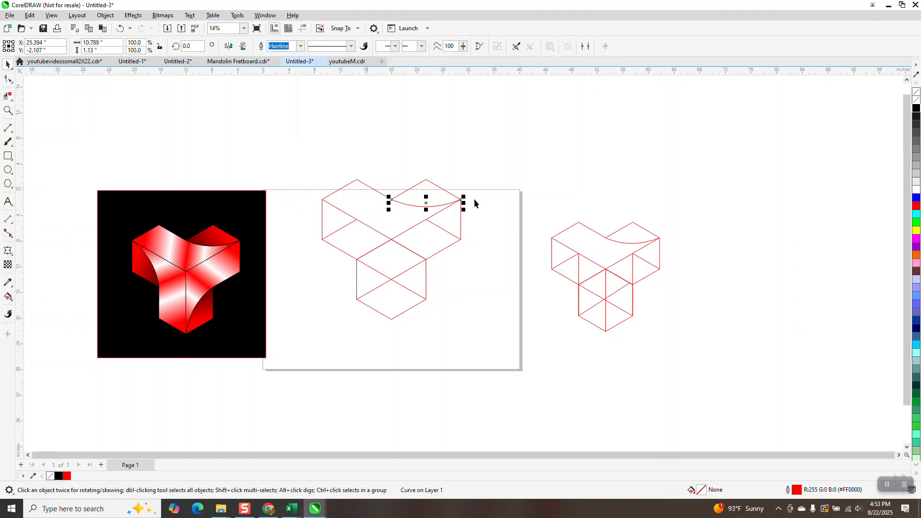
left_click_drag(304, 159, 520, 366)
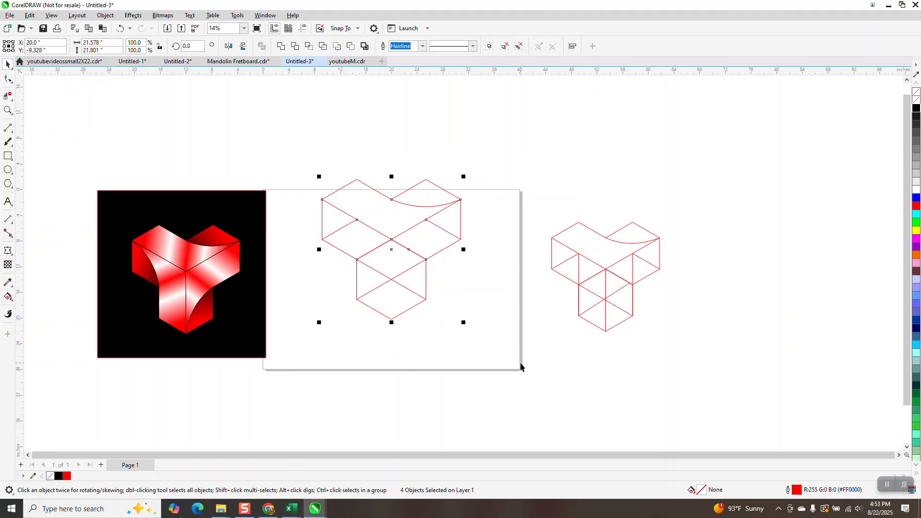
key("ctrl+g")
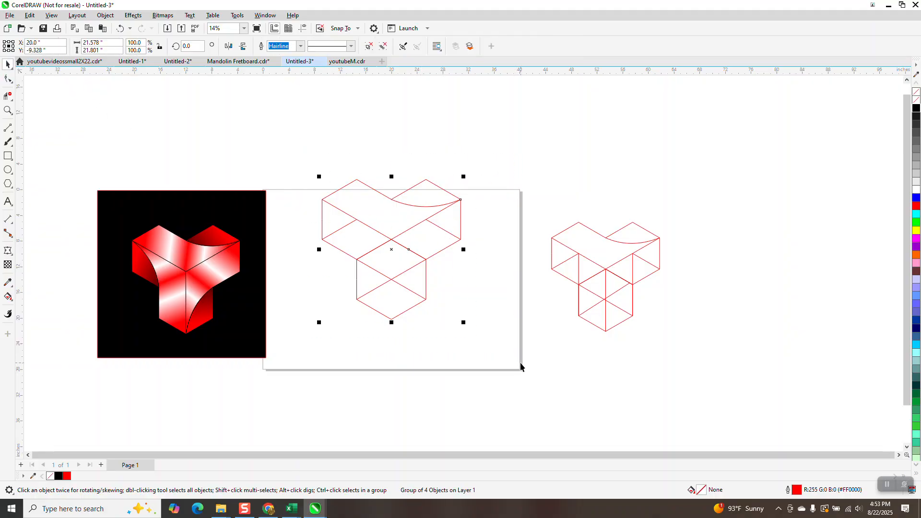
Smart-fill the V-shaped top face and the region above the arc with orange and no outline
left_click(15, 298)
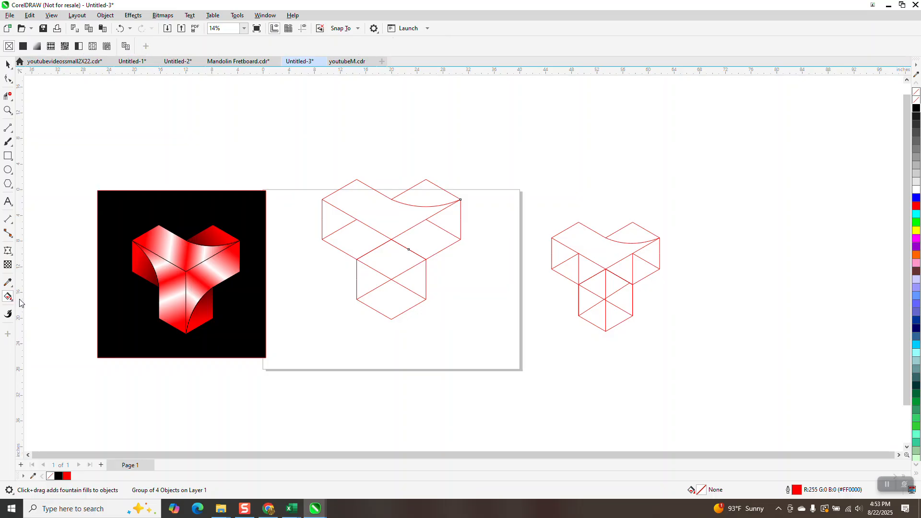
left_click(8, 304)
left_click(33, 304)
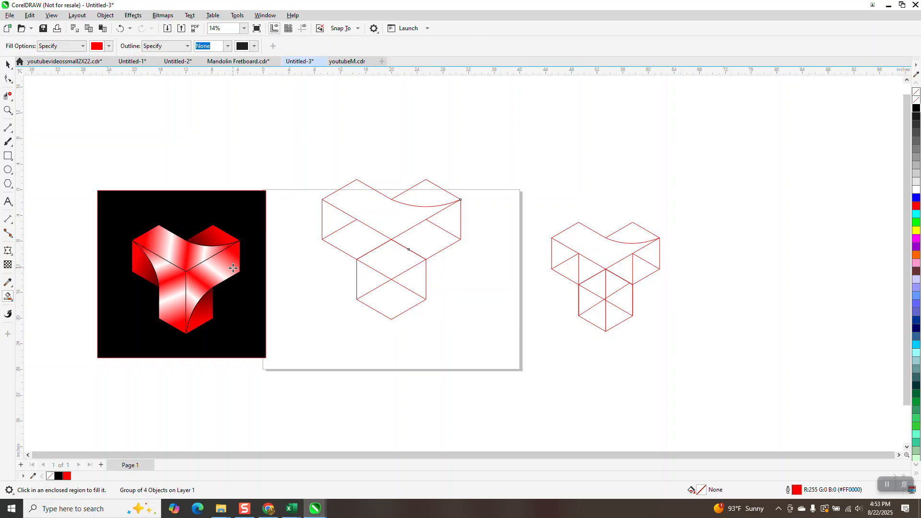
left_click(109, 46)
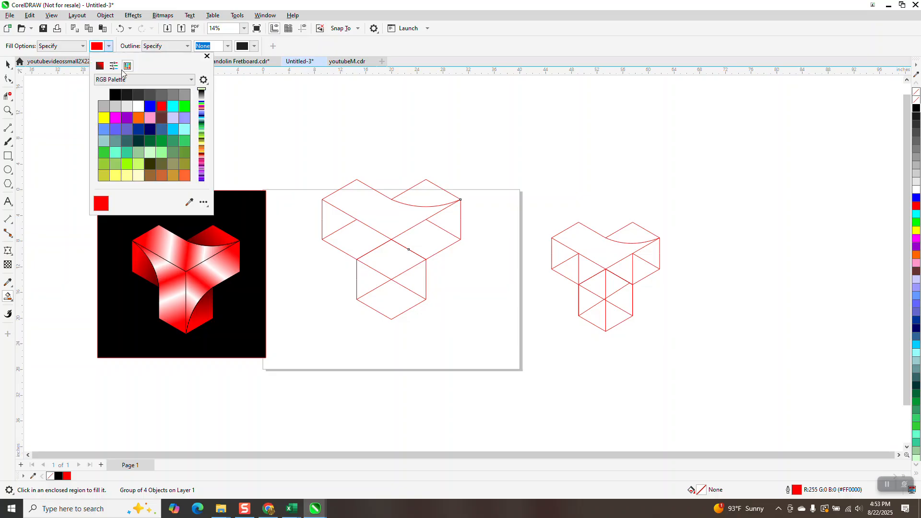
left_click(138, 117)
left_click(409, 218)
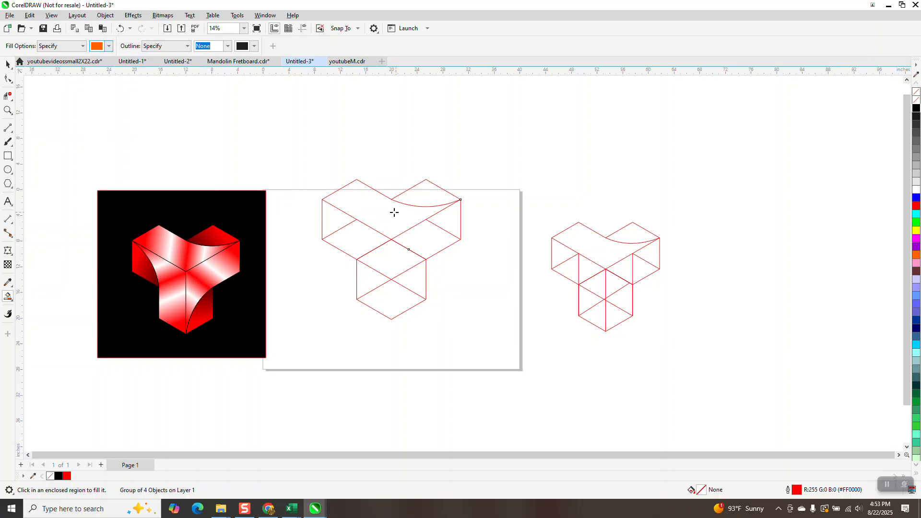
left_click(392, 212)
left_click(423, 198)
Move the grouped line drawing 32 inches to the right, clear of the orange shapes
left_click(8, 64)
left_click(387, 281)
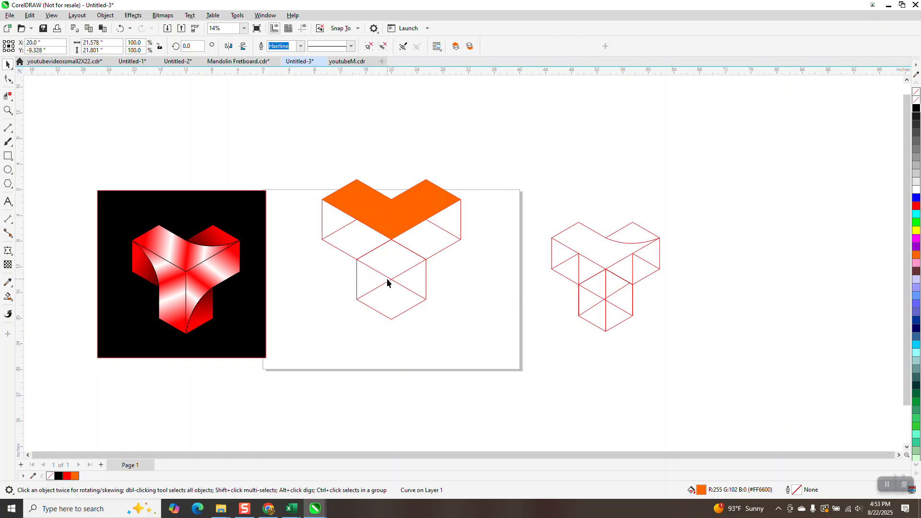
key("shift+Right")
key("shift+Right")
key("shift+Right")
key("shift+Right")
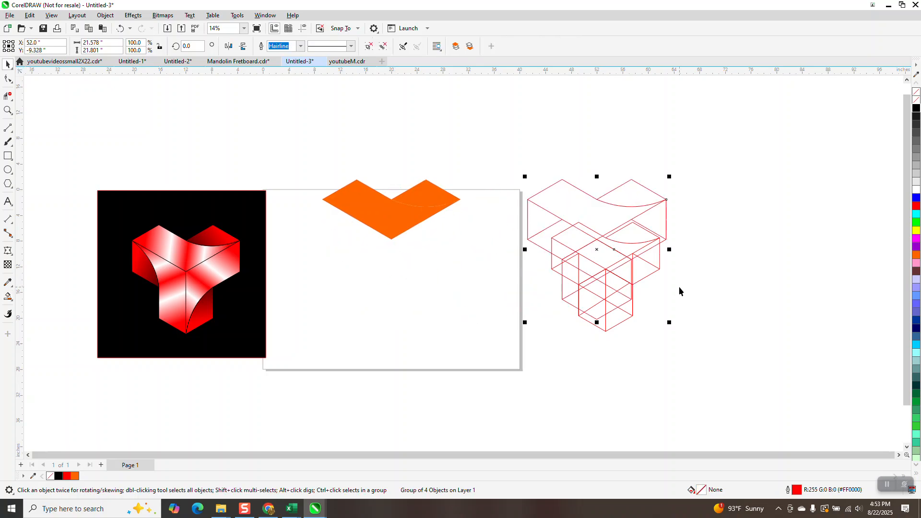
Apply an orange-to-black fountain fill to the large V-shaped piece, darkening toward its right tip, with the orange end near its middle
left_click(371, 201)
left_click(334, 230)
left_click(356, 217)
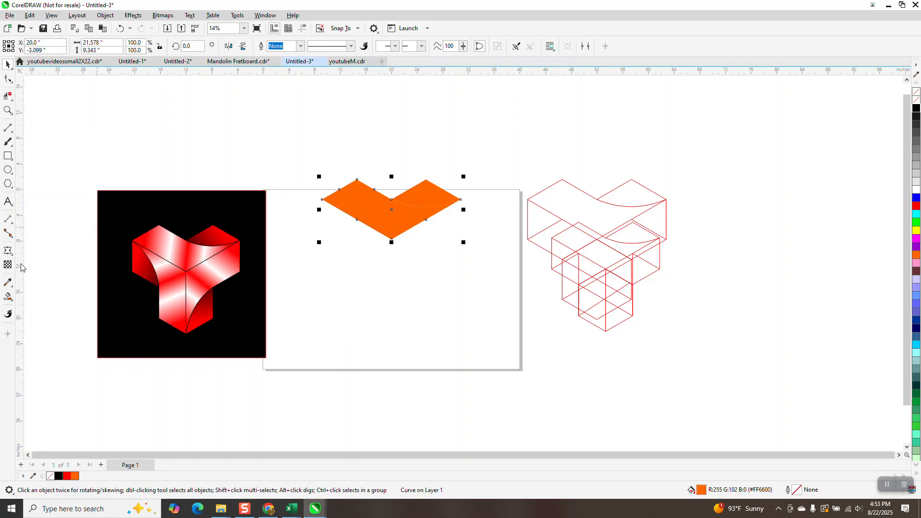
left_click(8, 297)
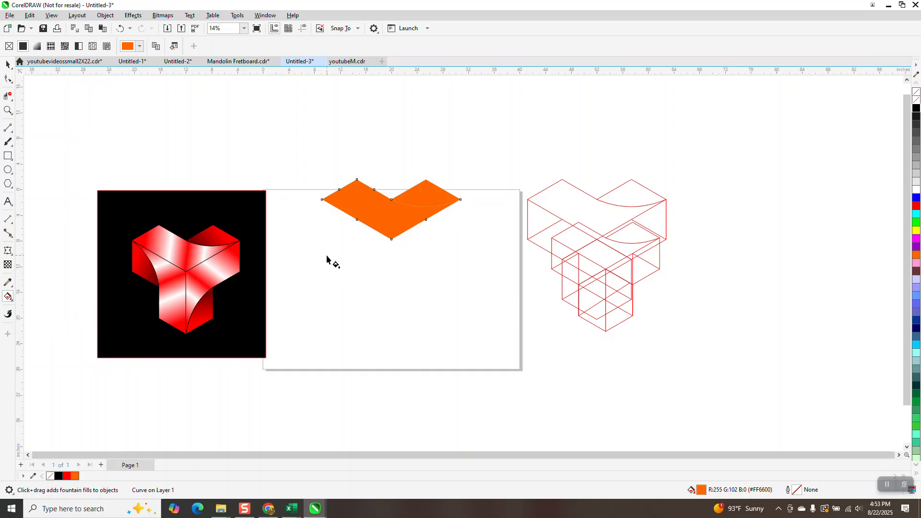
left_click_drag(345, 203, 432, 215)
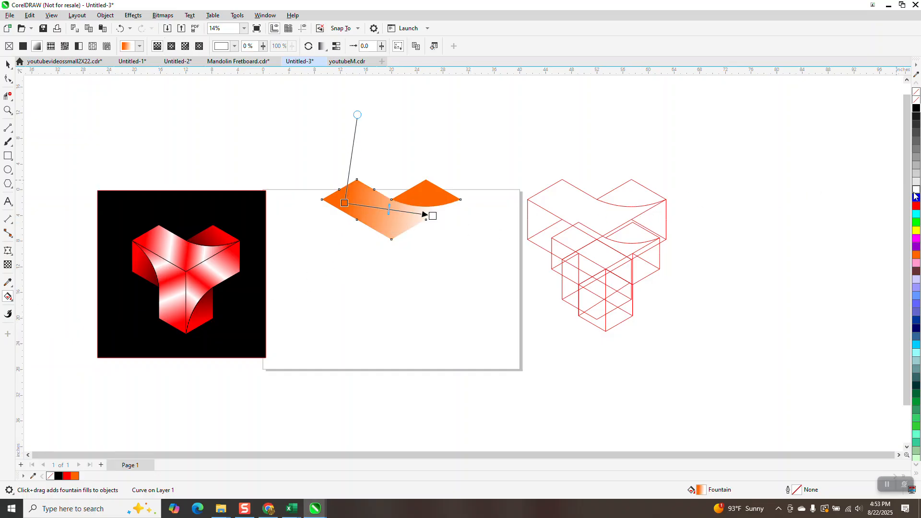
left_click_drag(915, 111, 480, 215)
left_click_drag(344, 203, 372, 210)
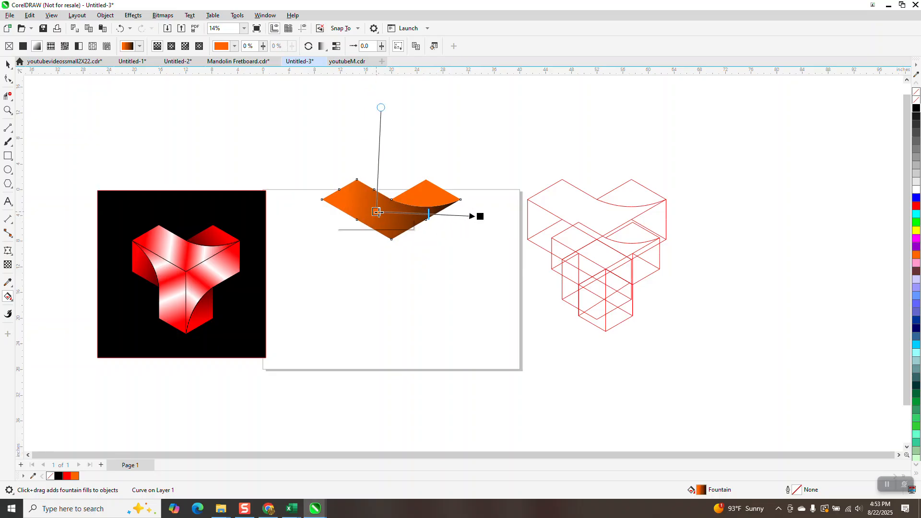
Apply an orange-to-black fountain fill to the small curved piece, running diagonally down from its upper-right edge past its lower left
left_click(419, 257)
left_click(430, 194)
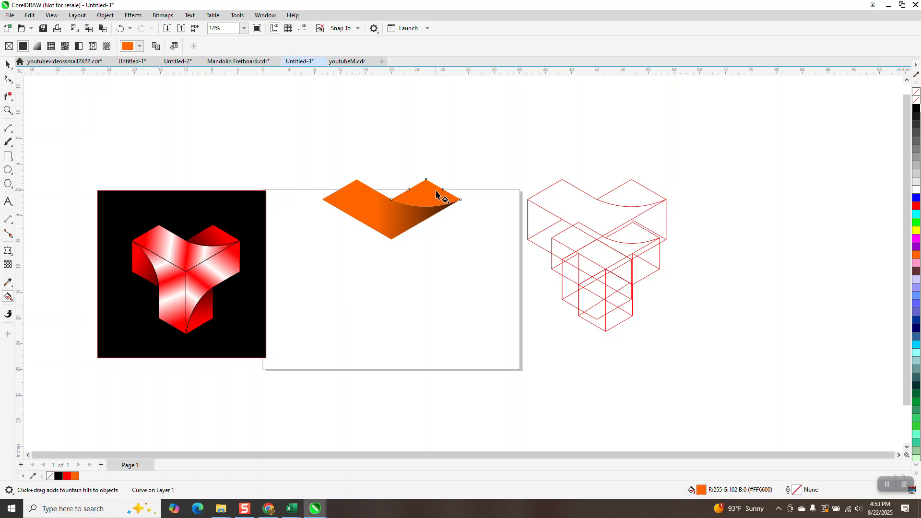
left_click_drag(437, 188, 382, 234)
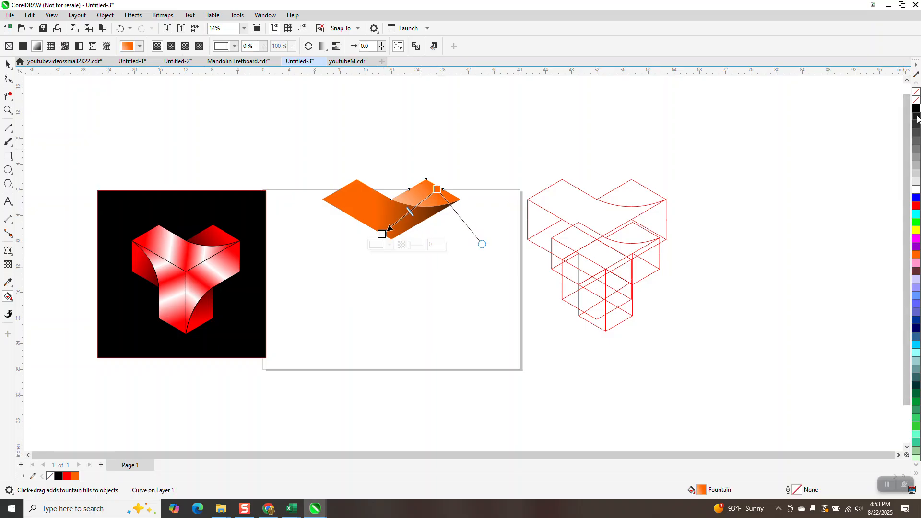
left_click_drag(392, 231, 361, 246)
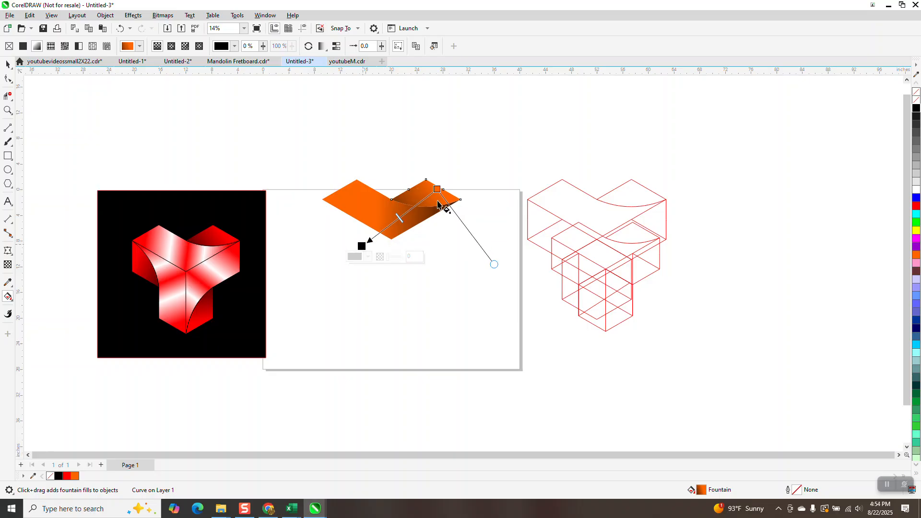
Group the two gradient-filled pieces
left_click(8, 64)
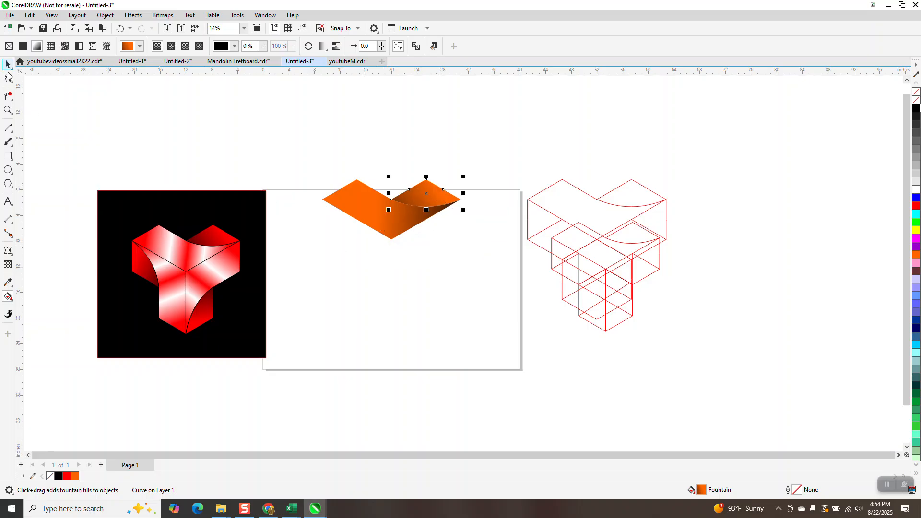
left_click_drag(308, 151, 380, 215)
left_click_drag(519, 272, 509, 300)
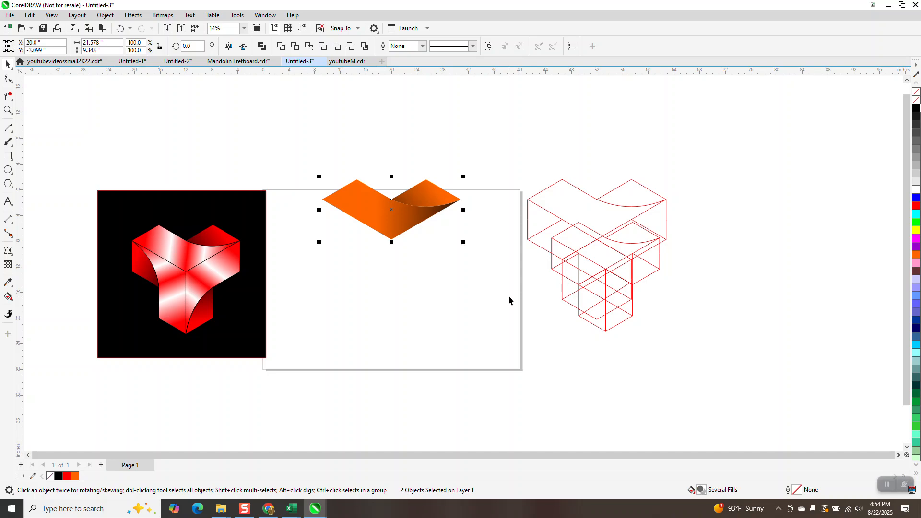
key("ctrl+g")
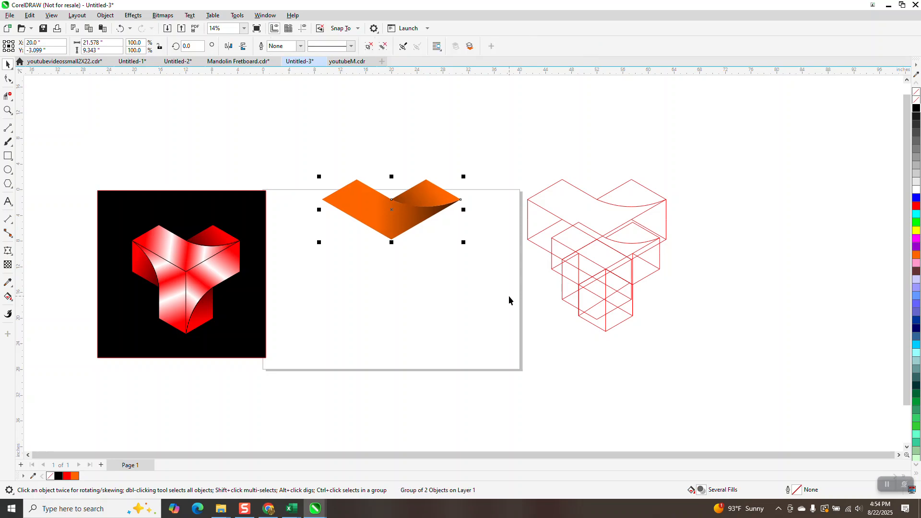
Add two copies of the gradient-filled group, each rotated a further 120° about its lower tip, to form a three-armed figure
left_click(418, 225)
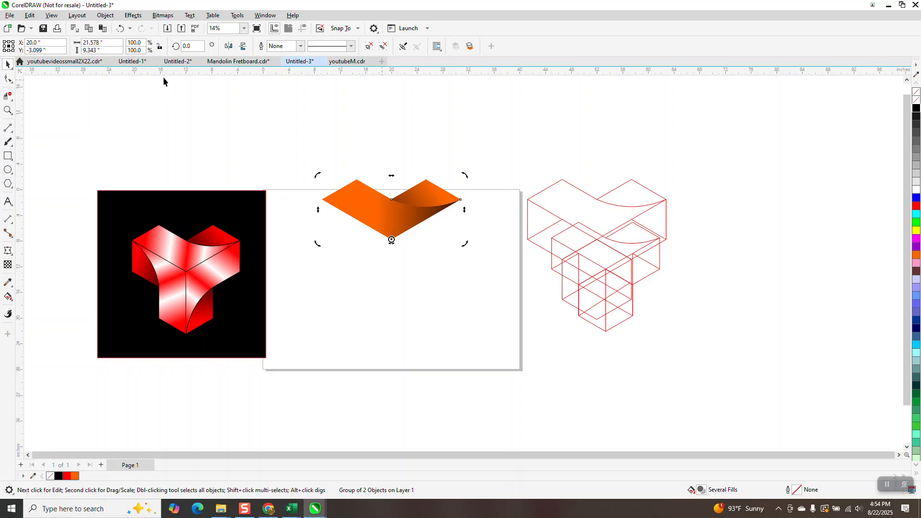
type("120")
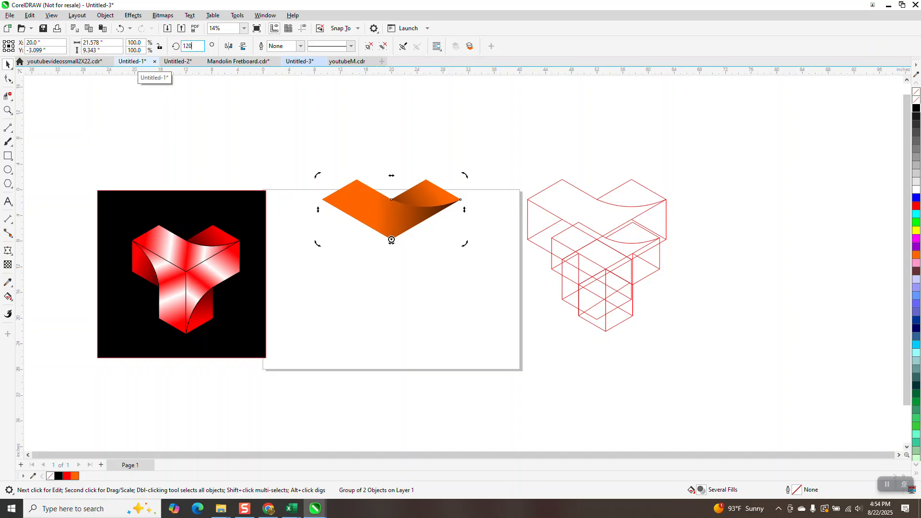
key("Return")
key("ctrl+r")
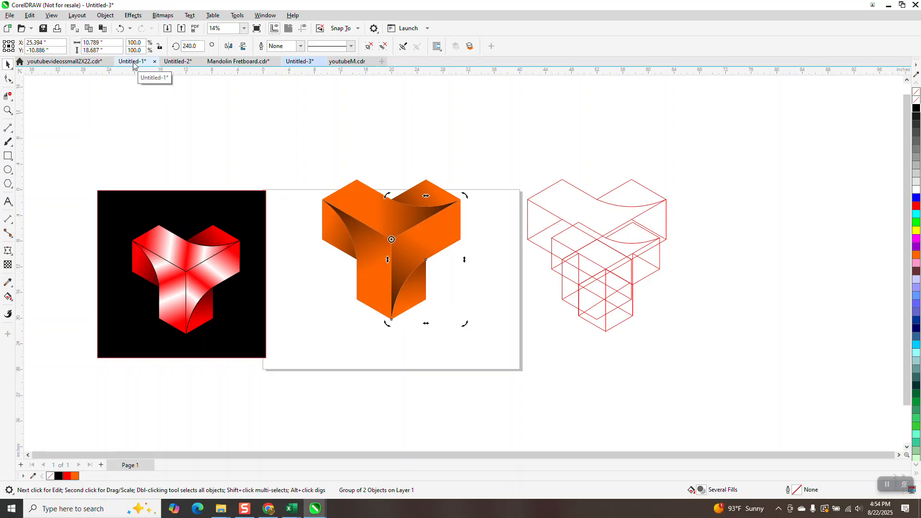
Try the black background square behind the orange three-armed figure and undo the move
left_click_drag(246, 204, 480, 170)
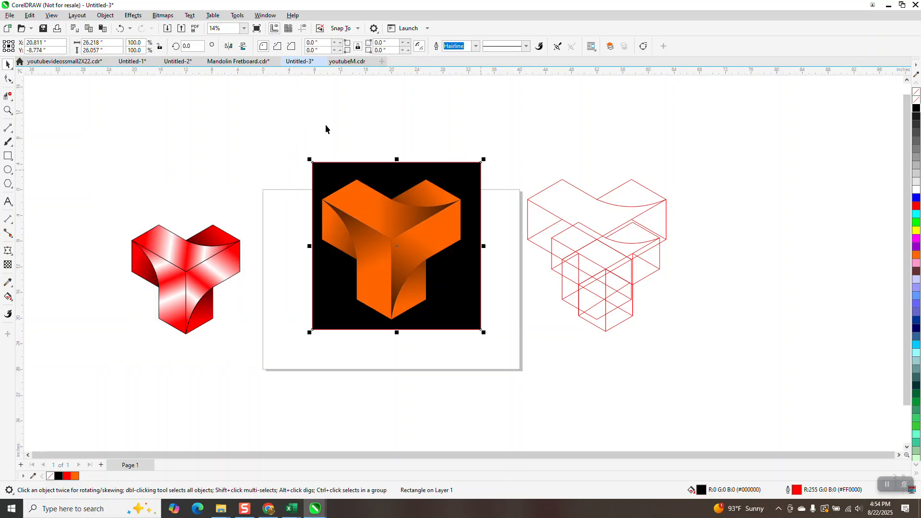
left_click(122, 29)
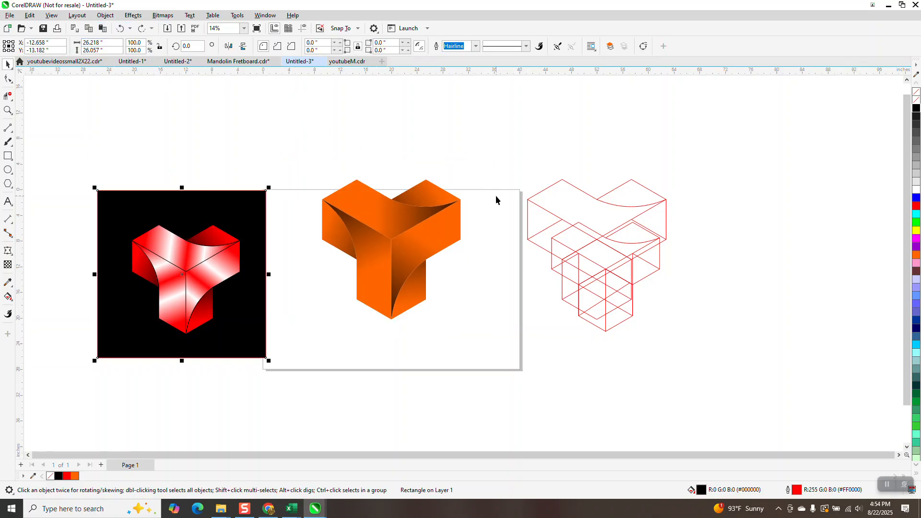
Delete the two rotated copies of the gradient-filled group, keeping only the original group
left_click(362, 227)
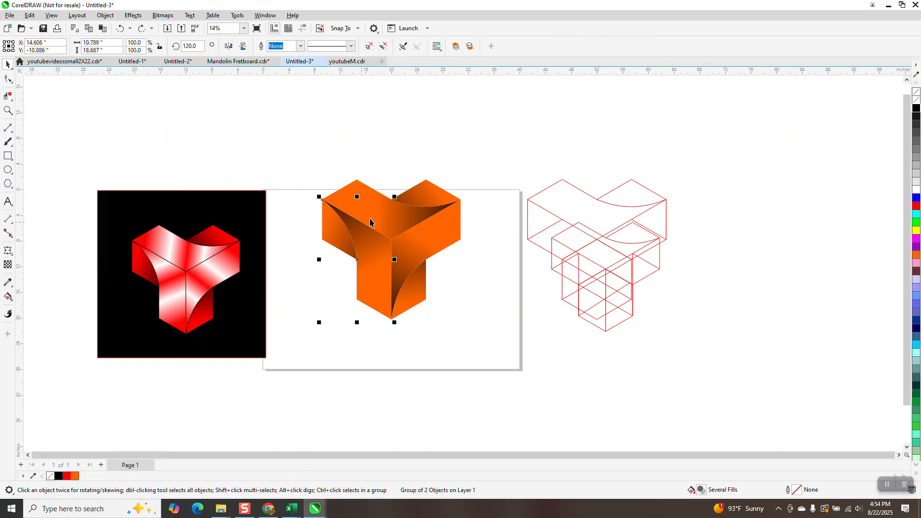
key("Delete")
left_click(405, 259)
key("Delete")
Ungroup the original orange gradient-filled pair into its two separate pieces
left_click(391, 215)
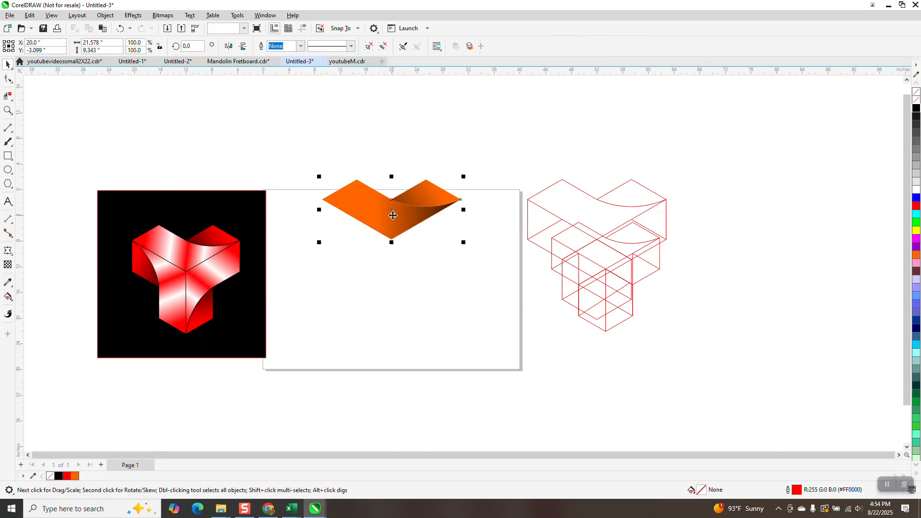
left_click(105, 15)
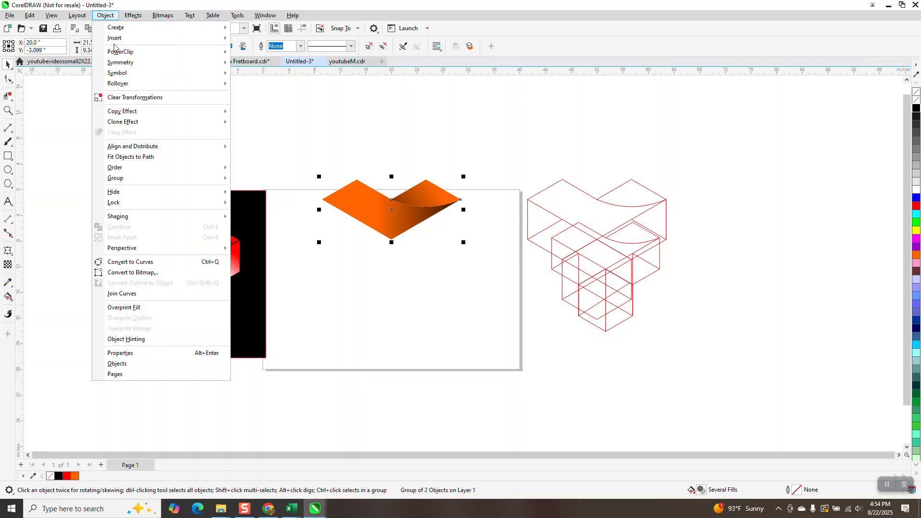
mouse_move(146, 179)
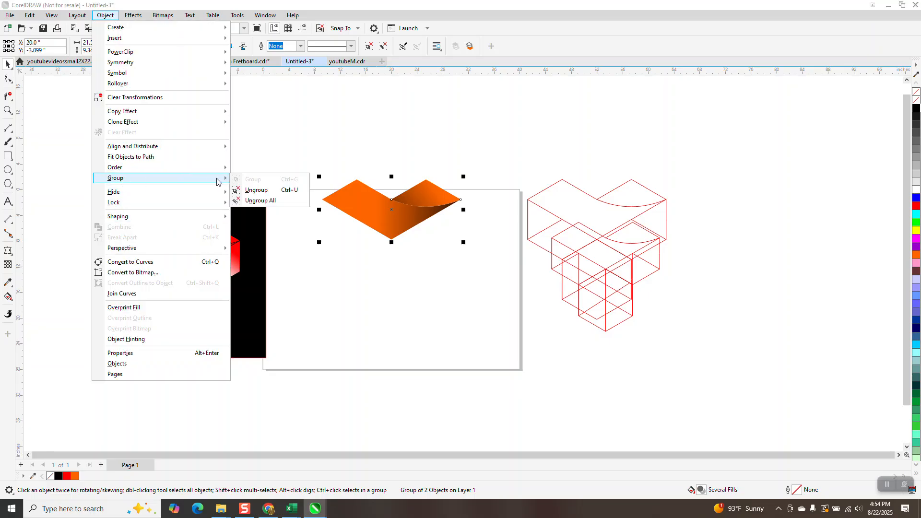
left_click(245, 189)
Clone the large V-shaped piece and the small curved piece separately
left_click(333, 196)
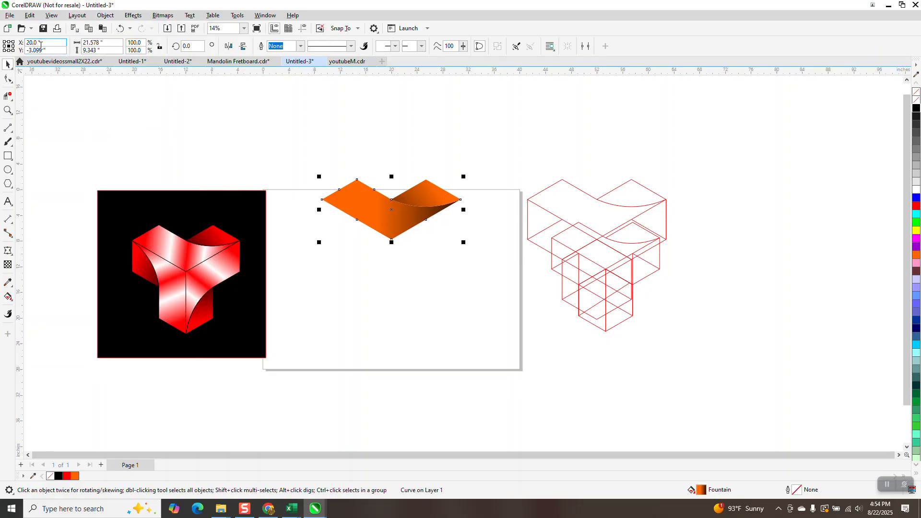
left_click(30, 15)
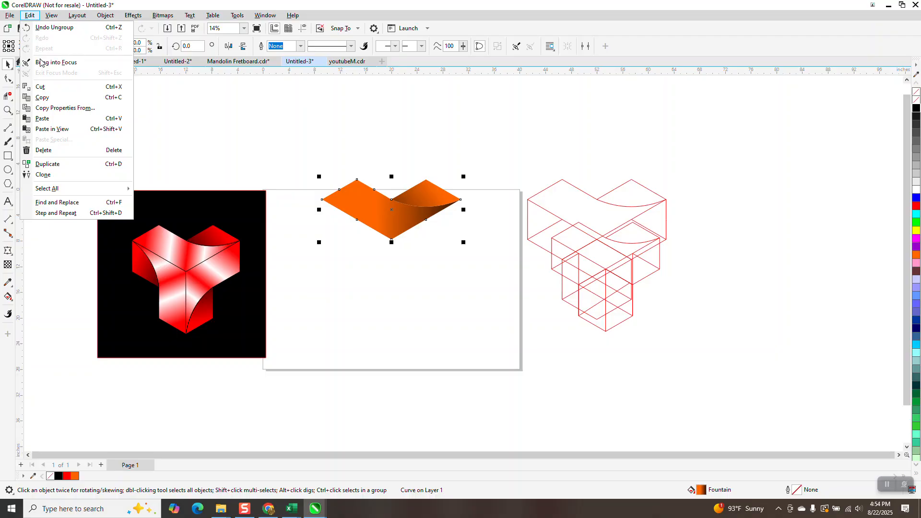
left_click(48, 174)
left_click(422, 194)
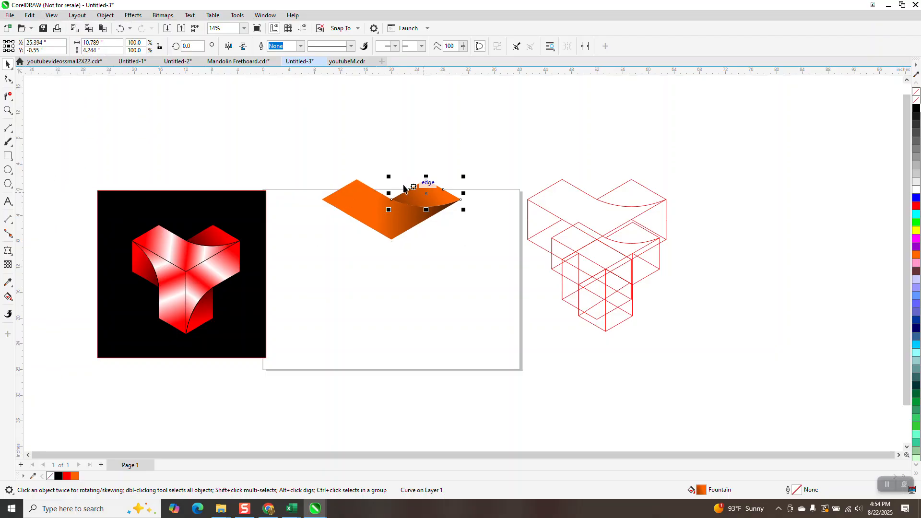
left_click(30, 15)
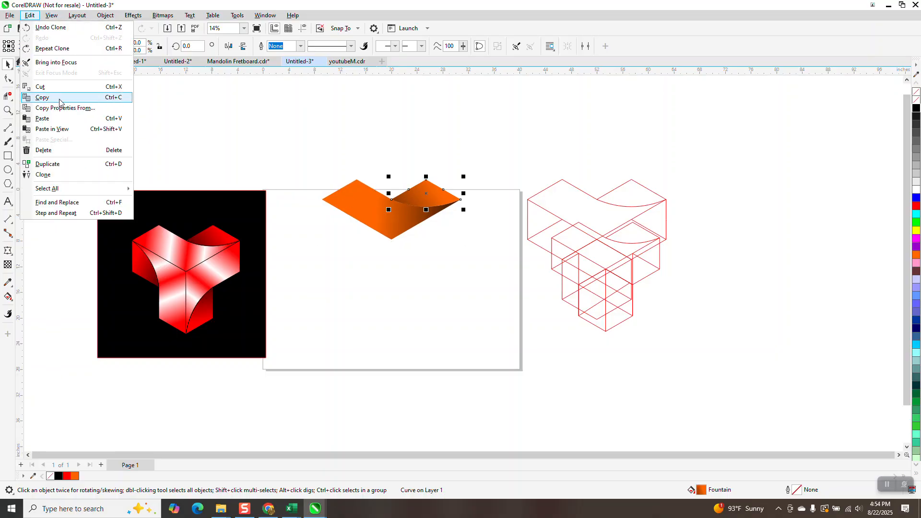
left_click(46, 175)
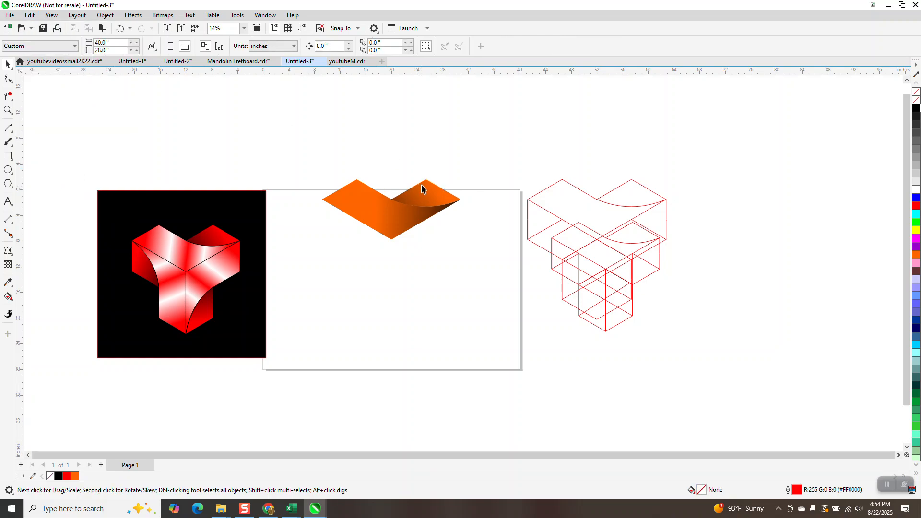
Move both clones 8 inches up off the originals and check which curves are the controls and which are the clones
left_click(355, 191)
key("ctrl+d")
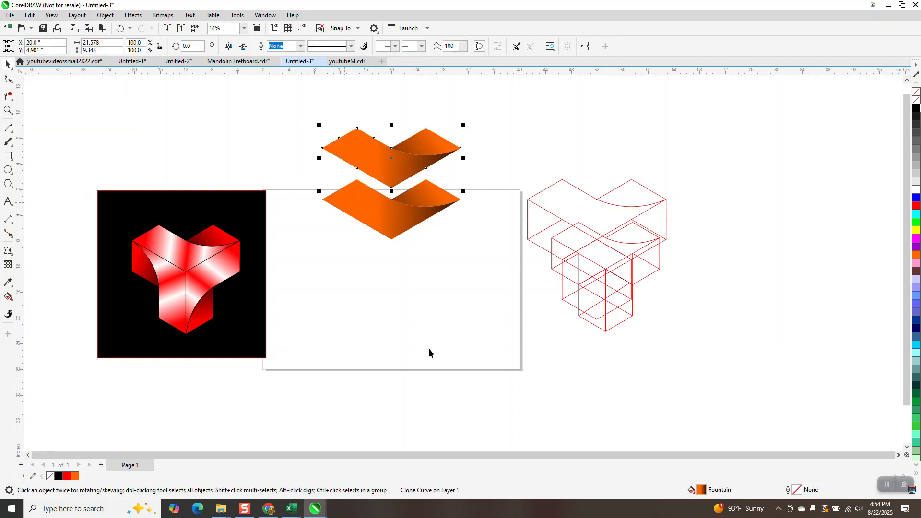
left_click(379, 221)
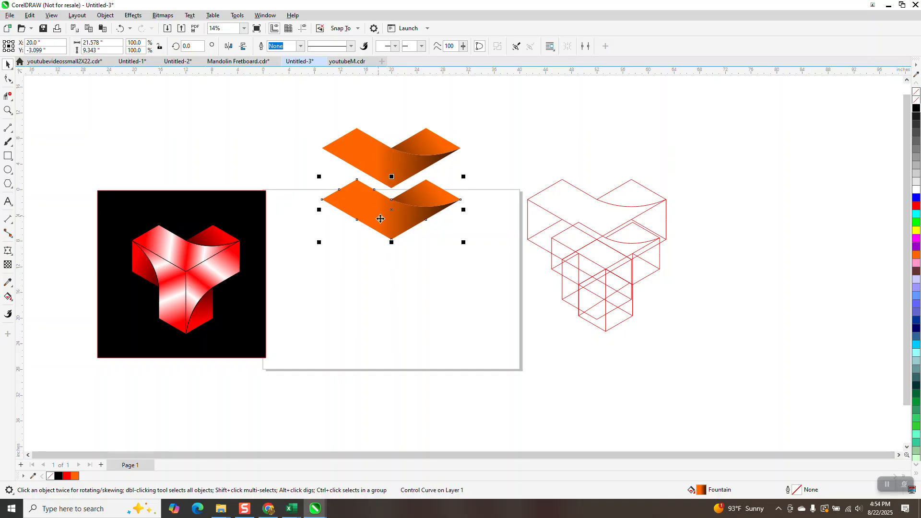
left_click(362, 155)
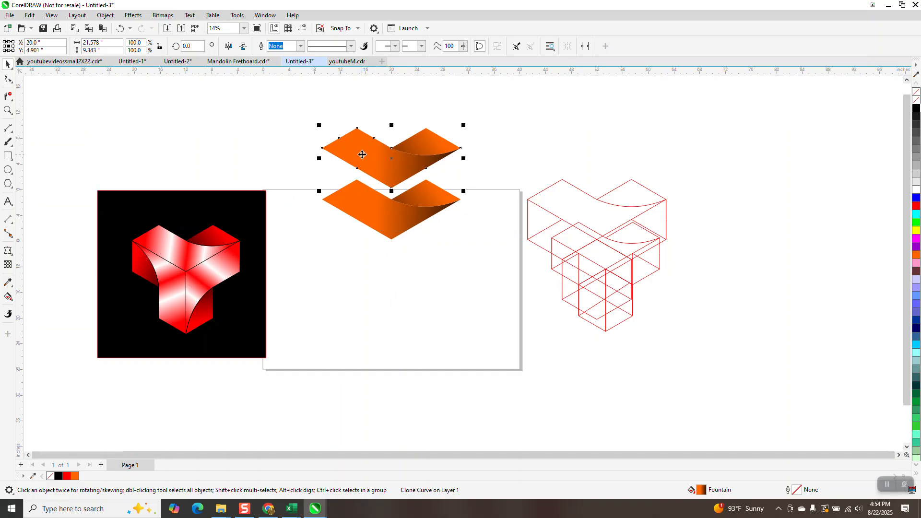
left_click(438, 149)
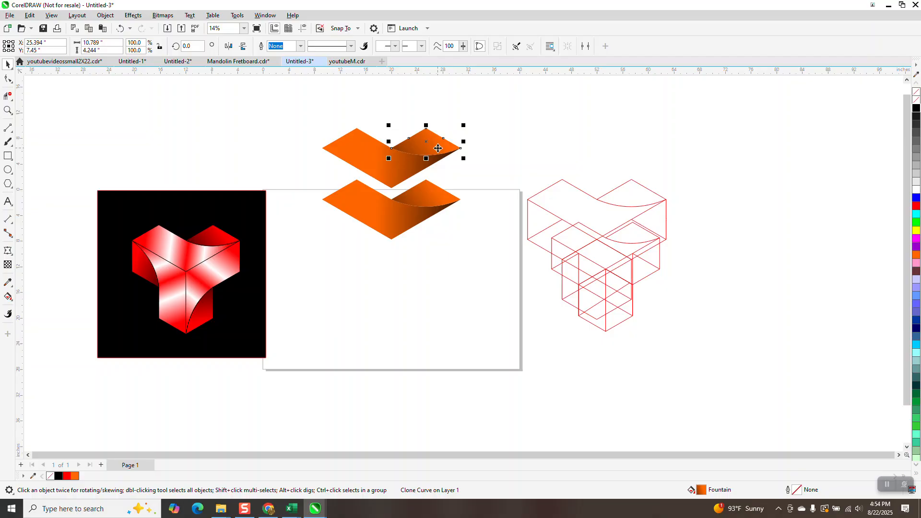
Move the two original control pieces clear to the right of the clones and group the two cloned pieces
left_click_drag(313, 173, 469, 247)
left_click_drag(399, 211, 529, 150)
left_click_drag(314, 126, 487, 222)
key("ctrl+g")
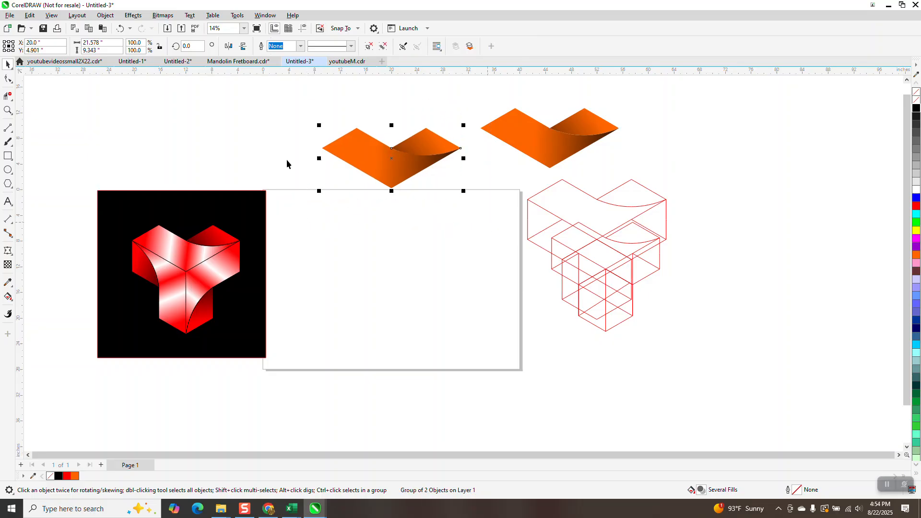
Add two copies of the cloned group, each rotated a further 120° about its lower tip, to complete the three arms
left_click(392, 160)
left_click_drag(391, 160, 392, 188)
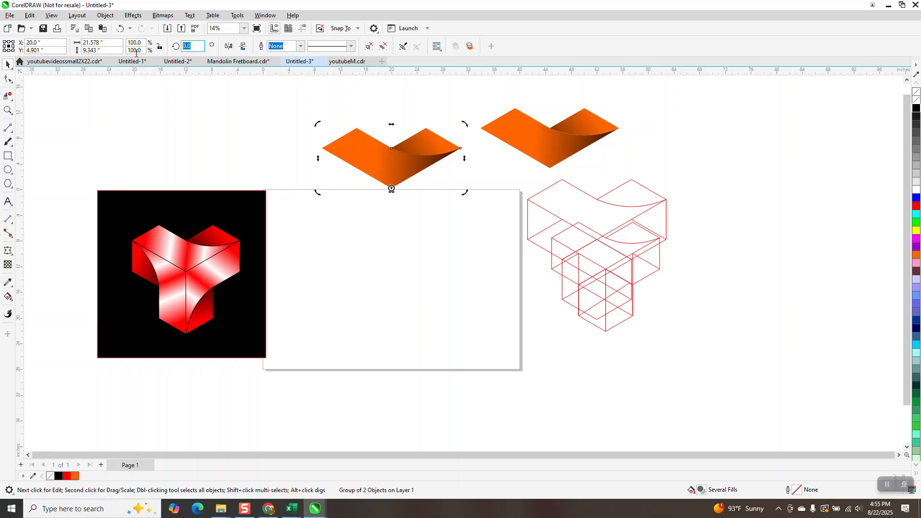
type("120")
key("Return")
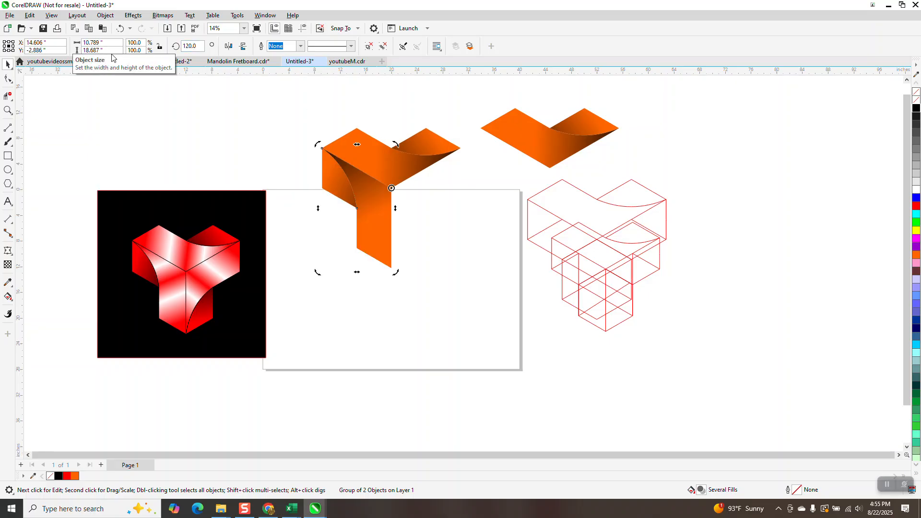
key("ctrl+d")
Move the cloned three-armed figure down onto the page and ungroup its three arms
left_click_drag(281, 102, 459, 267)
left_click_drag(392, 187, 401, 269)
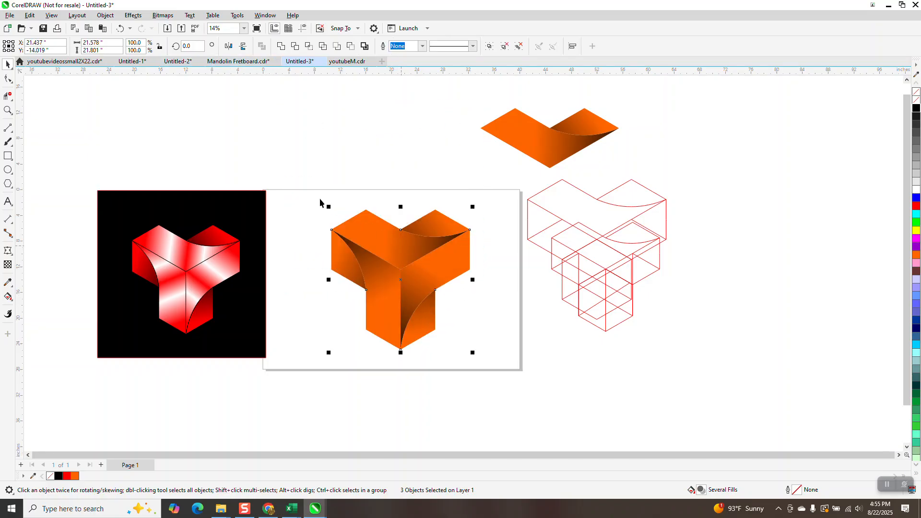
left_click(105, 15)
mouse_move(175, 178)
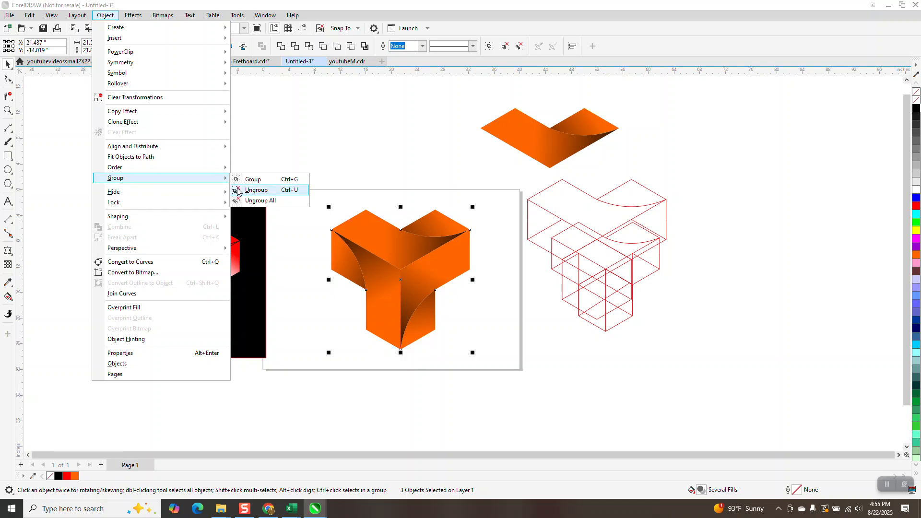
left_click(252, 189)
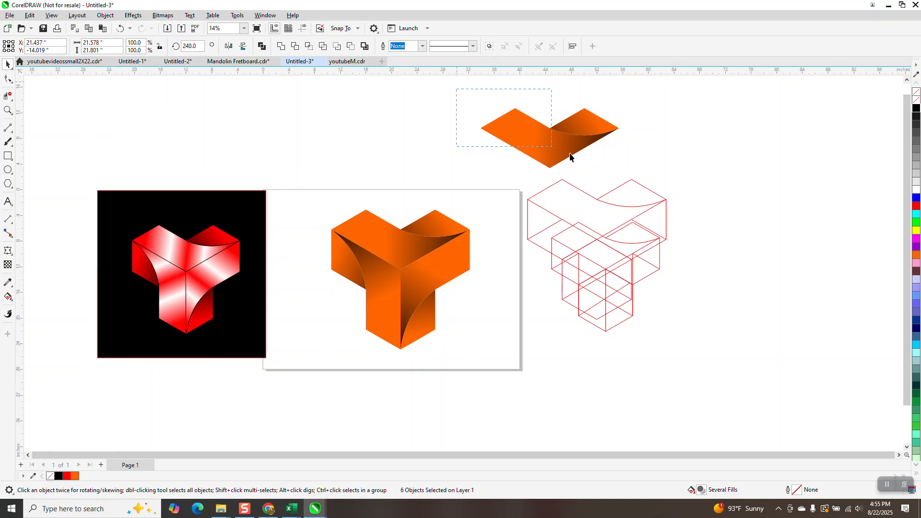
Move the original control pair to just above the three-armed figure
left_click_drag(539, 152, 526, 152)
left_click_drag(429, 178, 416, 189)
left_click(7, 110)
left_click_drag(283, 119, 584, 362)
key("space")
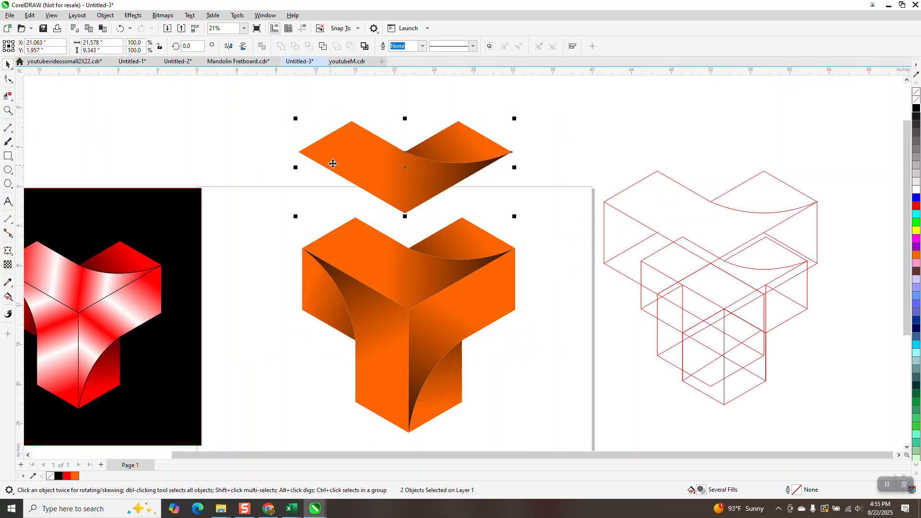
Using Interactive Fill on the original V-shaped piece, try a cyan start colour, restore it to orange, and shift the gradient midpoint close to the start
left_click(13, 305)
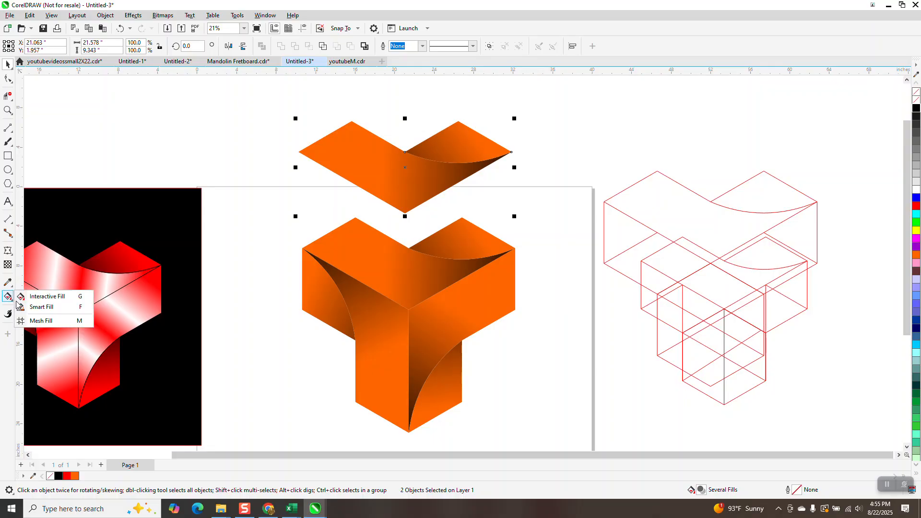
left_click(41, 297)
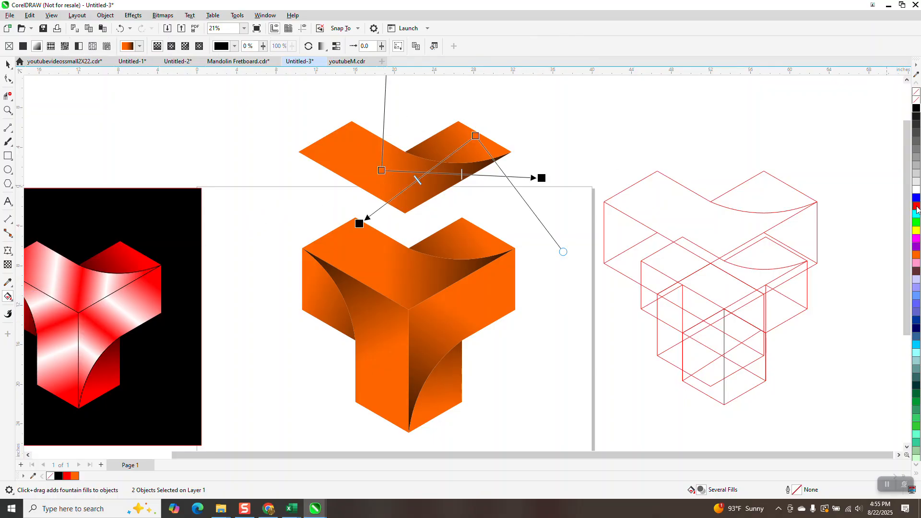
left_click_drag(915, 218, 381, 171)
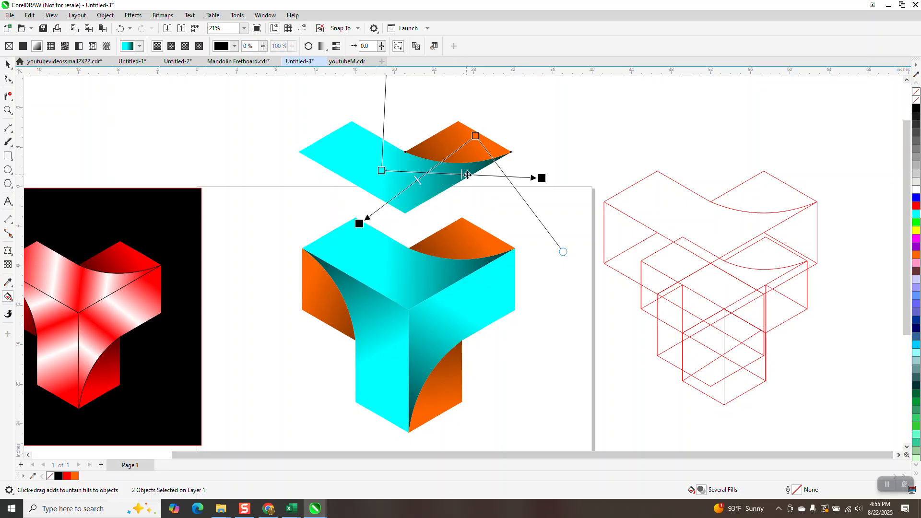
left_click_drag(409, 169, 405, 171)
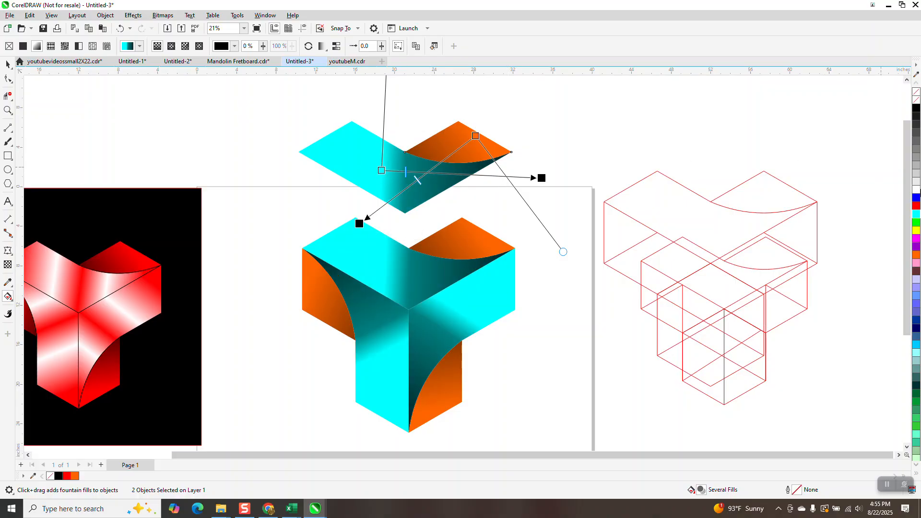
left_click_drag(917, 255, 386, 170)
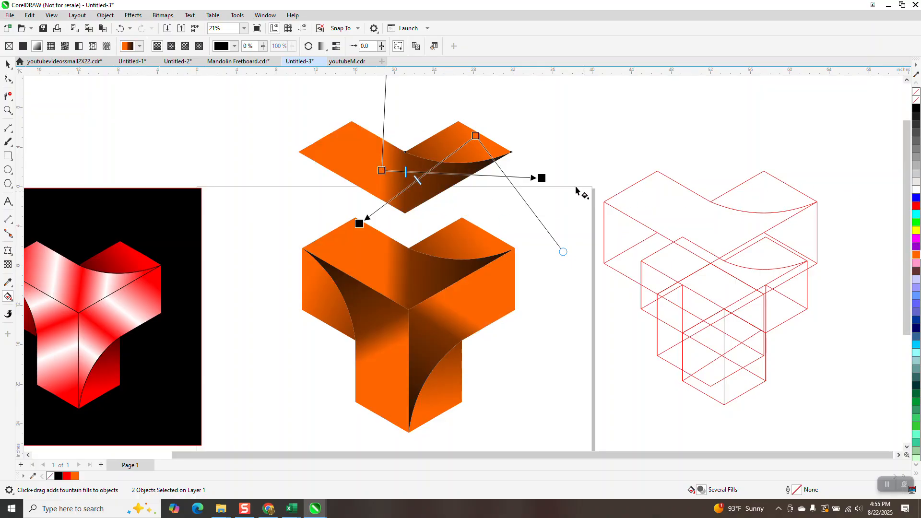
Lengthen the V-shaped piece's fountain fill at both ends and add white, orange, white and orange colour stops between its orange start and black end
left_click_drag(542, 178, 586, 181)
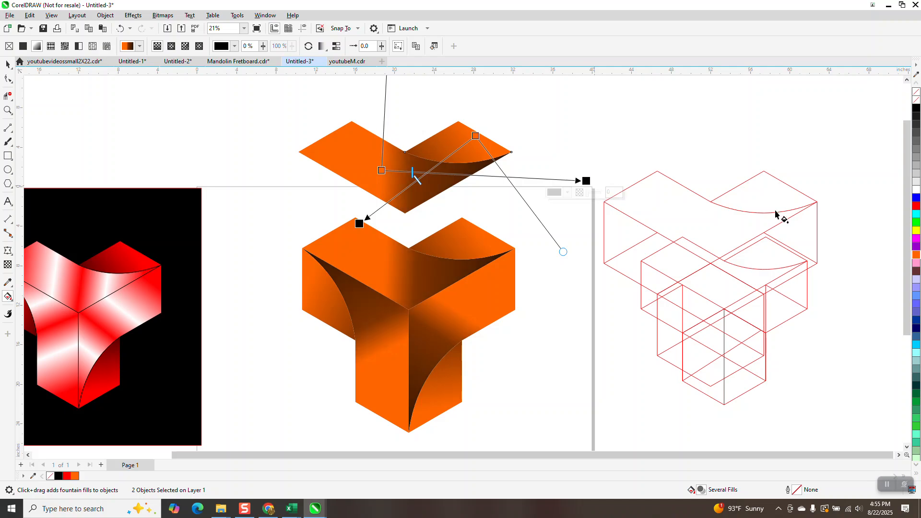
left_click_drag(889, 199, 336, 167)
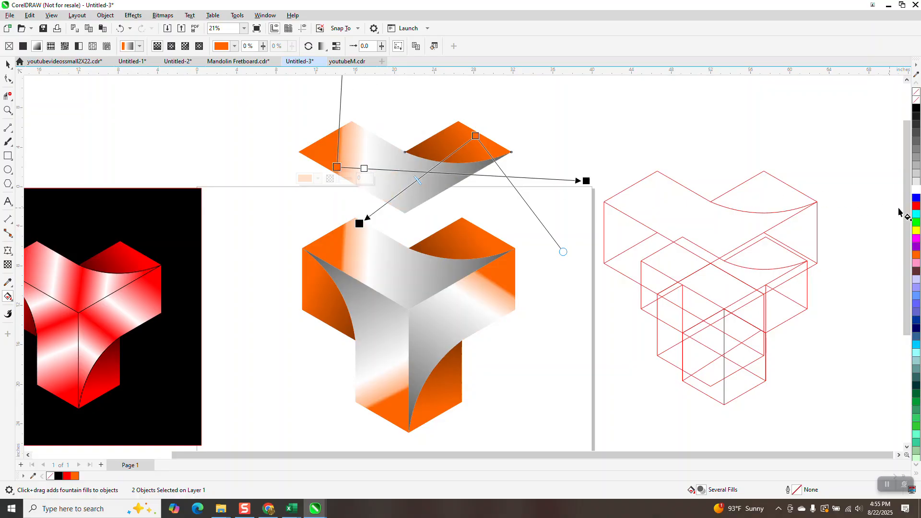
left_click_drag(916, 254, 379, 171)
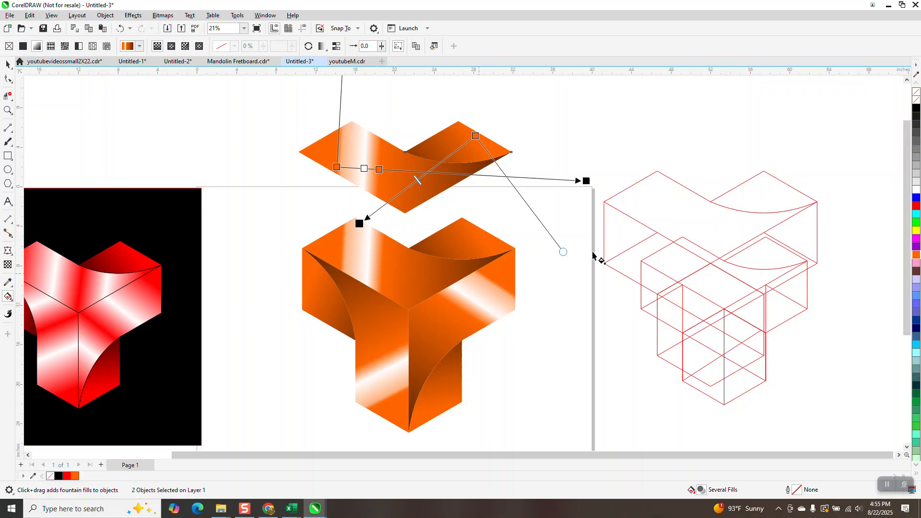
left_click_drag(884, 197, 400, 170)
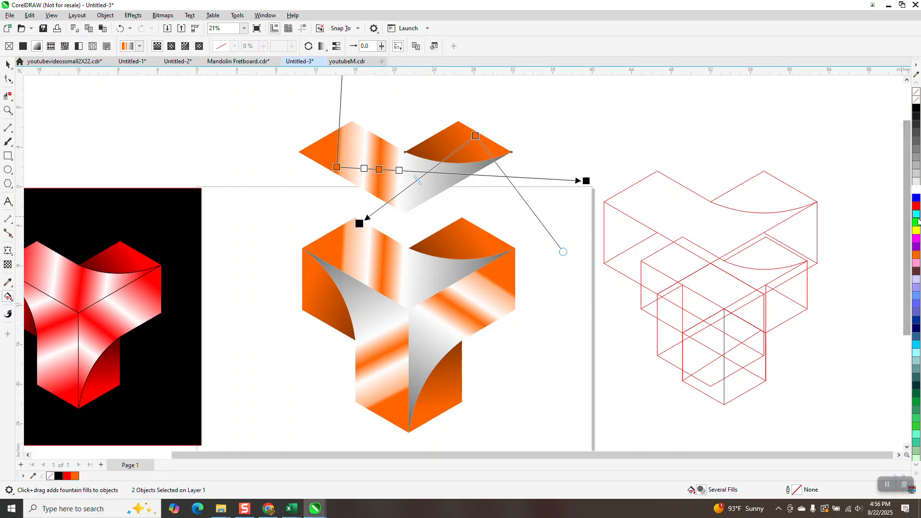
left_click_drag(916, 255, 419, 172)
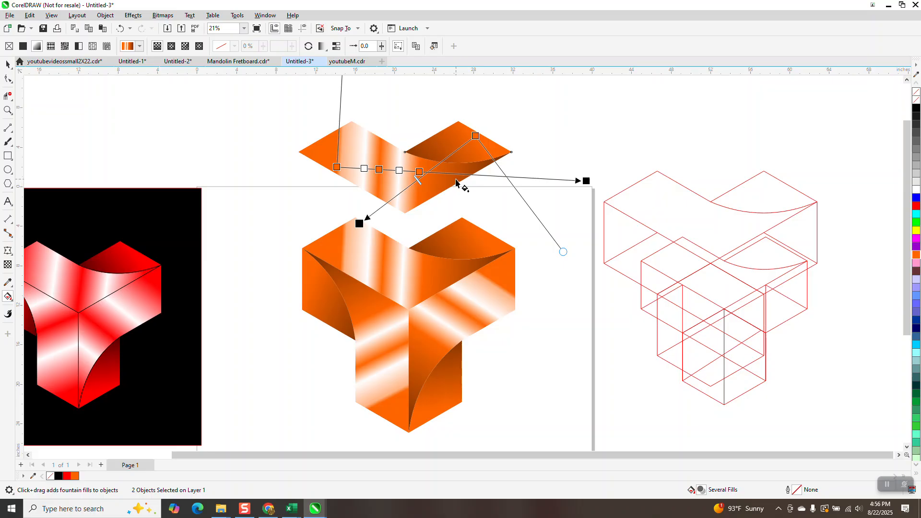
Try red on the middle orange colour stop of the original V-shaped piece's fountain fill, and undo it
left_click_drag(916, 206, 379, 169)
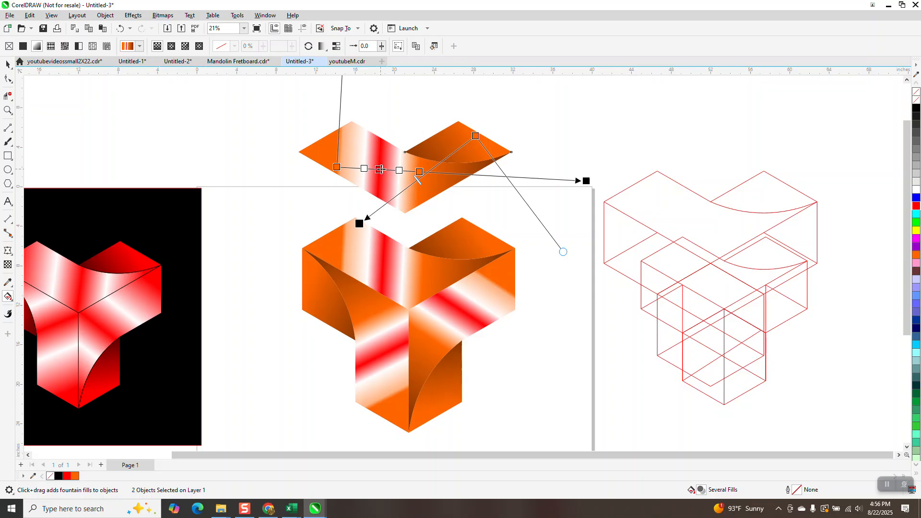
left_click(121, 29)
Shorten the original curved piece's fountain fill by moving its black end closer to its orange start
left_click(448, 144, "shift")
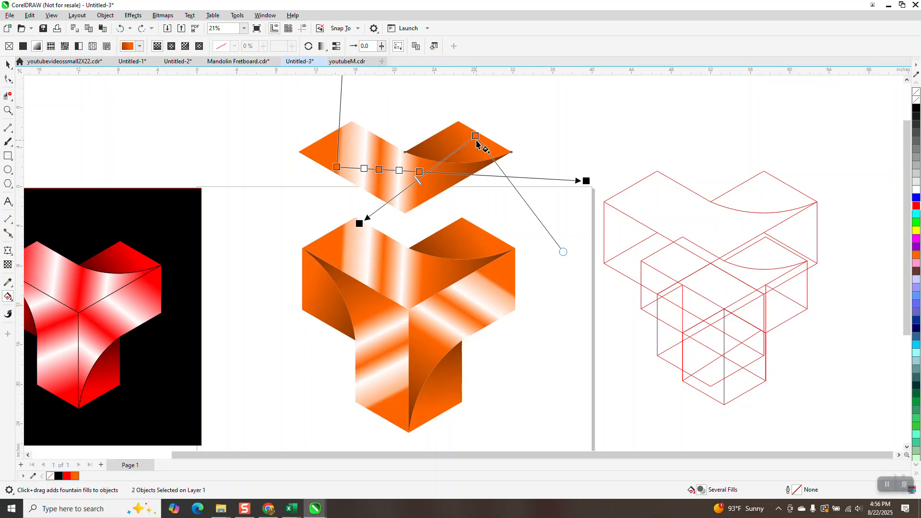
left_click(476, 138)
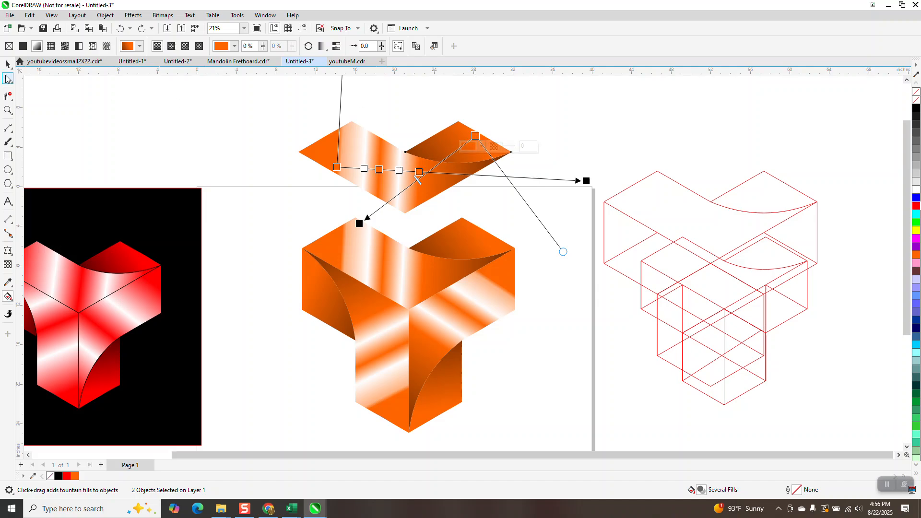
left_click_drag(359, 223, 415, 186)
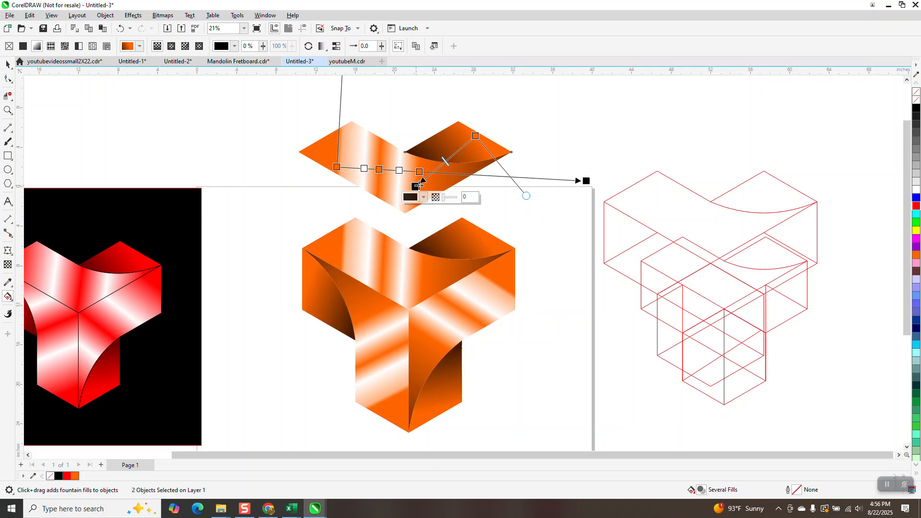
Move the black background rectangle from the red reference artwork to behind the orange three-armed figure on the page
scroll(460, 262, "down", 1)
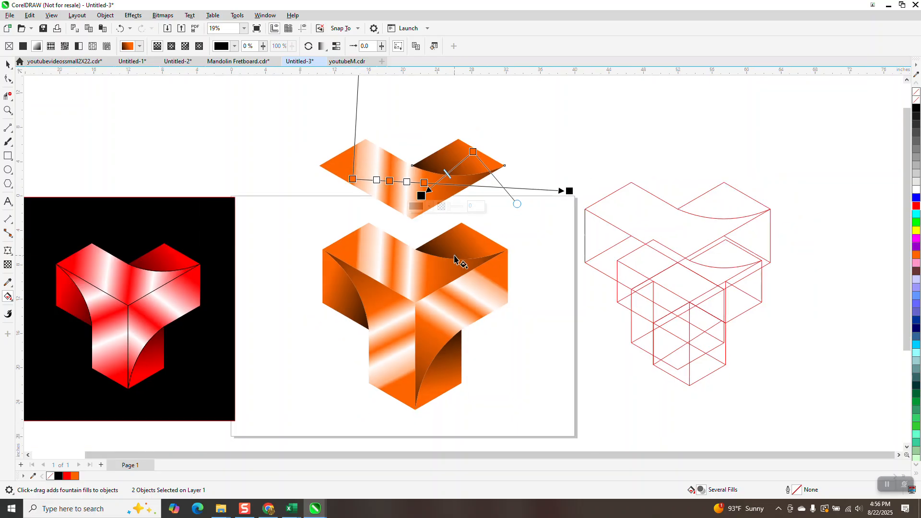
left_click(12, 64)
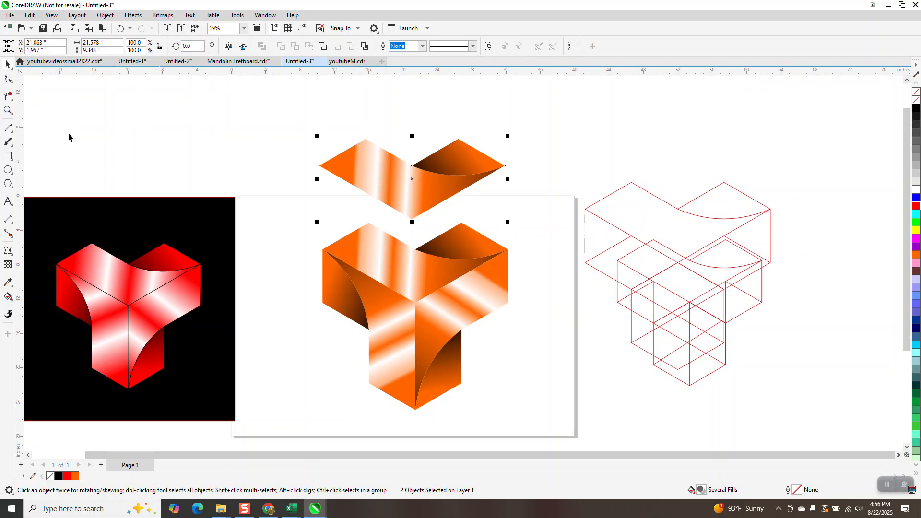
left_click(8, 111)
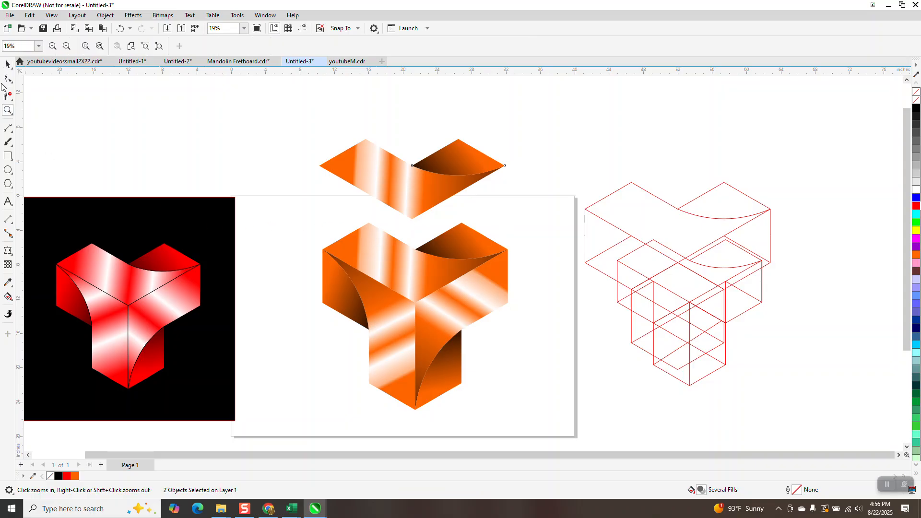
left_click(8, 64)
left_click_drag(192, 211, 476, 252)
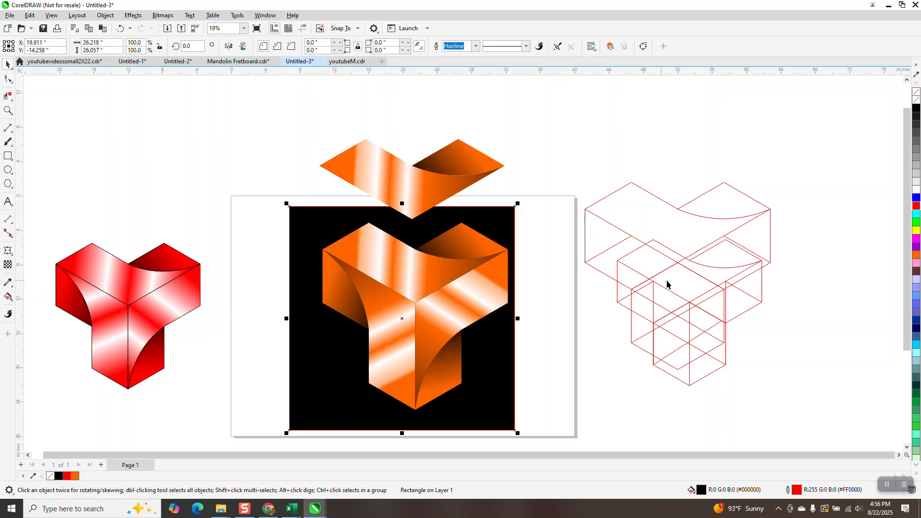
Delete the surplus larger outlines overlapping the red wireframe three-armed figure beside the page
left_click_drag(679, 226, 777, 199)
key("Delete")
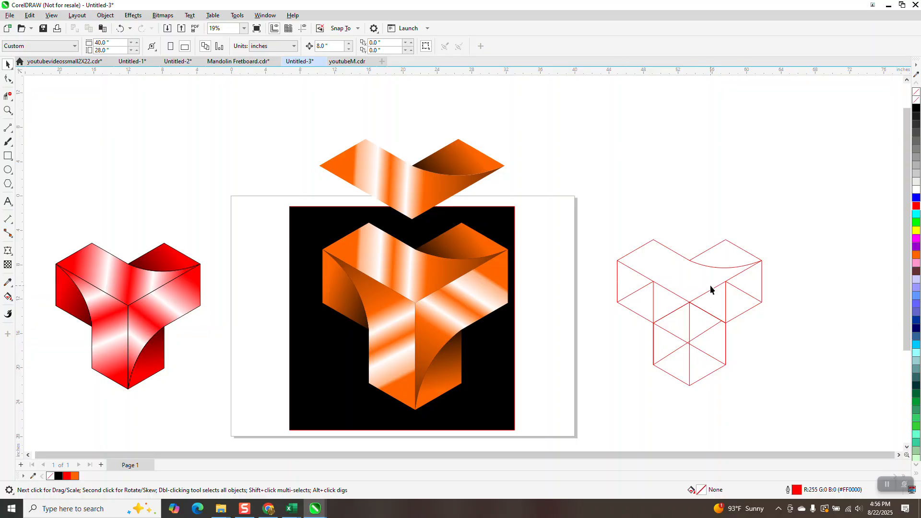
scroll(554, 238, "down", 1)
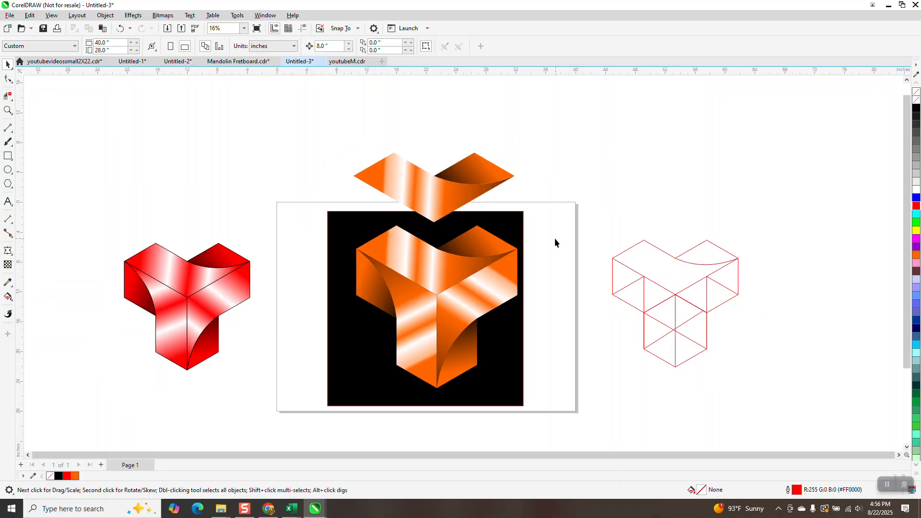